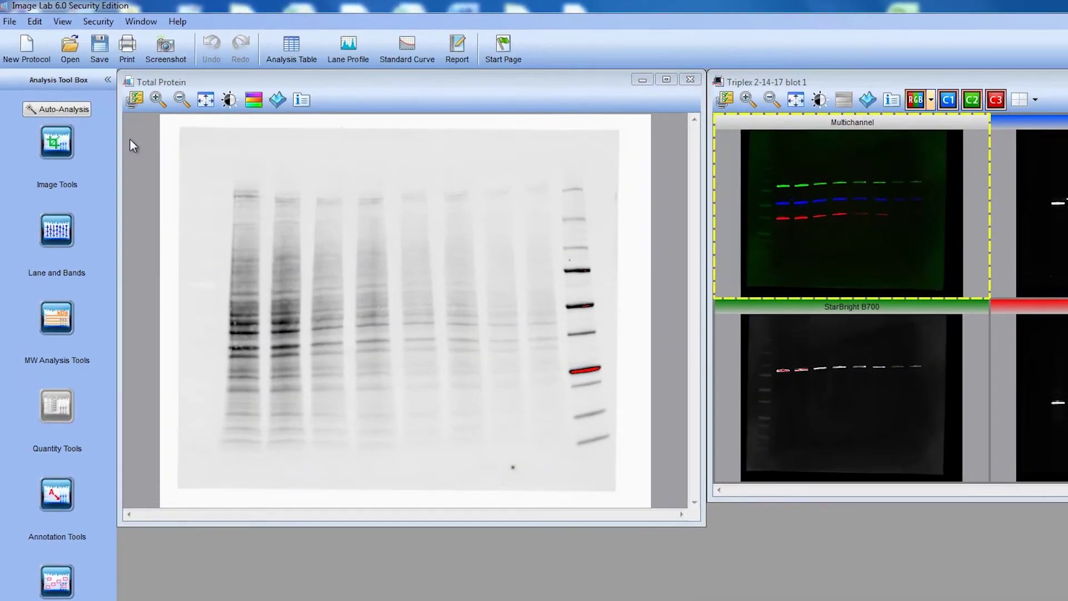
Create a multichannel image with DyLight 800 as Channel 1, StarBright B700 as Channel 2, Total Protein as Channel 3.
{"action": "left_click", "coordinate": [14, 27]}
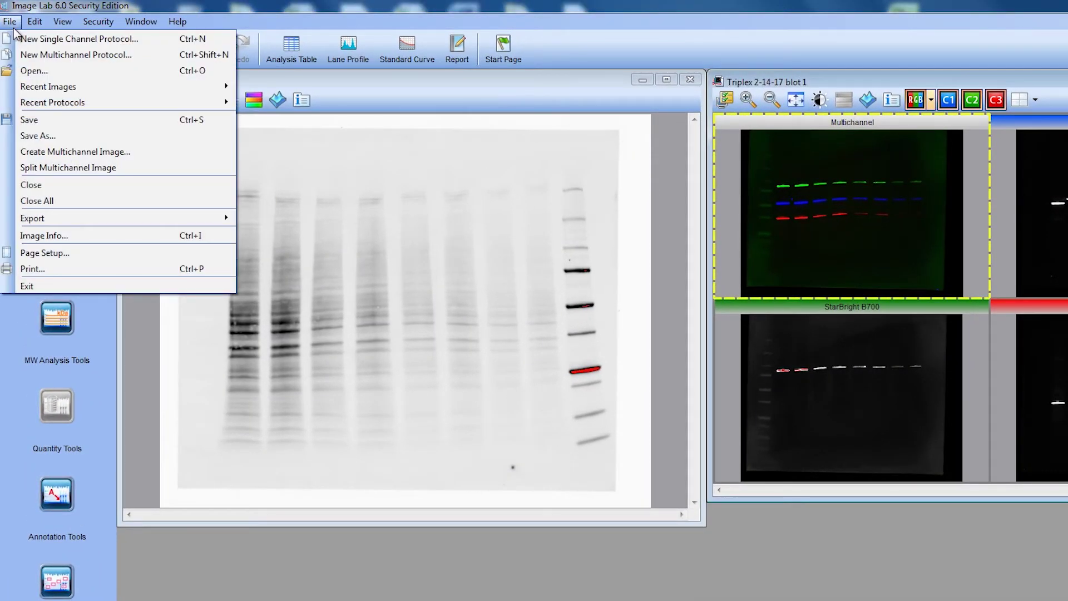
{"action": "left_click", "coordinate": [75, 151]}
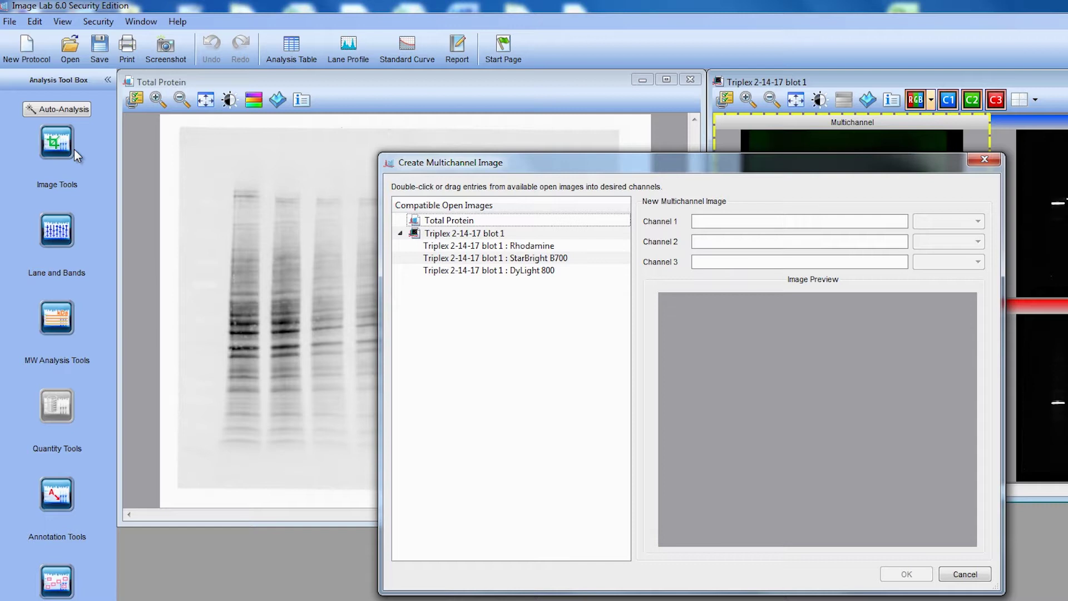
{"action": "left_click_drag", "start_coordinate": [495, 269], "coordinate": [761, 219]}
{"action": "left_click_drag", "start_coordinate": [547, 258], "coordinate": [810, 242]}
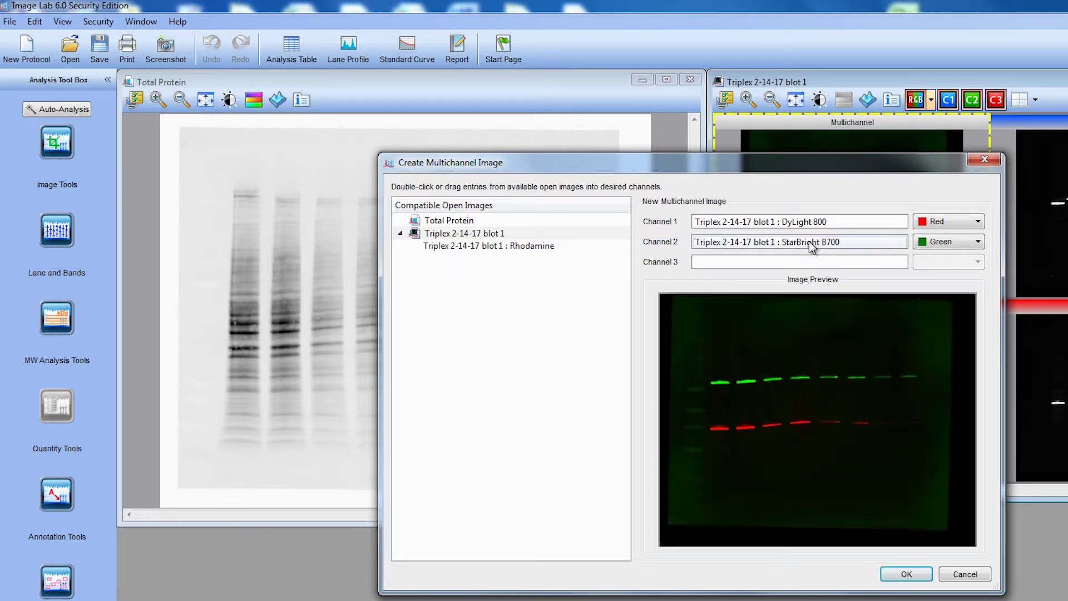
{"action": "left_click", "coordinate": [474, 222]}
{"action": "left_click_drag", "start_coordinate": [475, 225], "coordinate": [765, 268]}
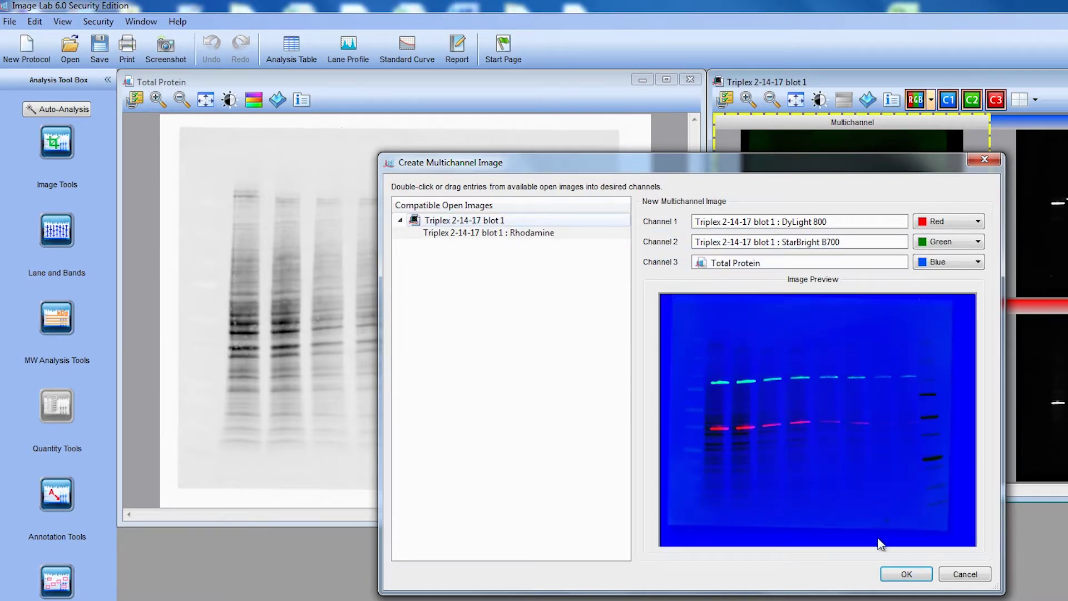
{"action": "left_click", "coordinate": [904, 574]}
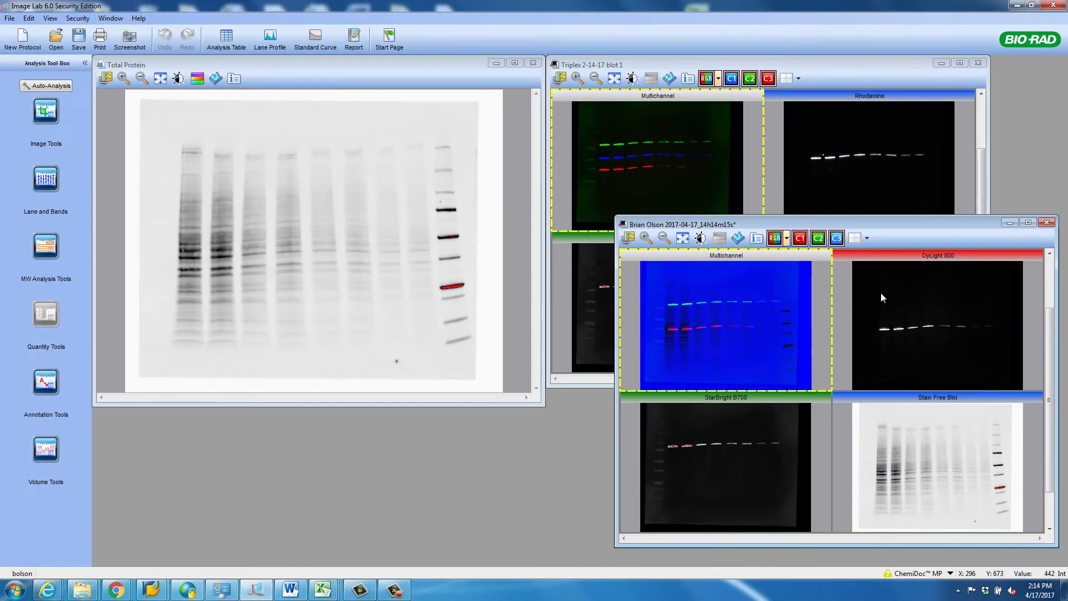
Maximize the new image, turn off the RGB multichannel view, and open Image Transform for DyLight 800.
{"action": "left_click", "coordinate": [1028, 223]}
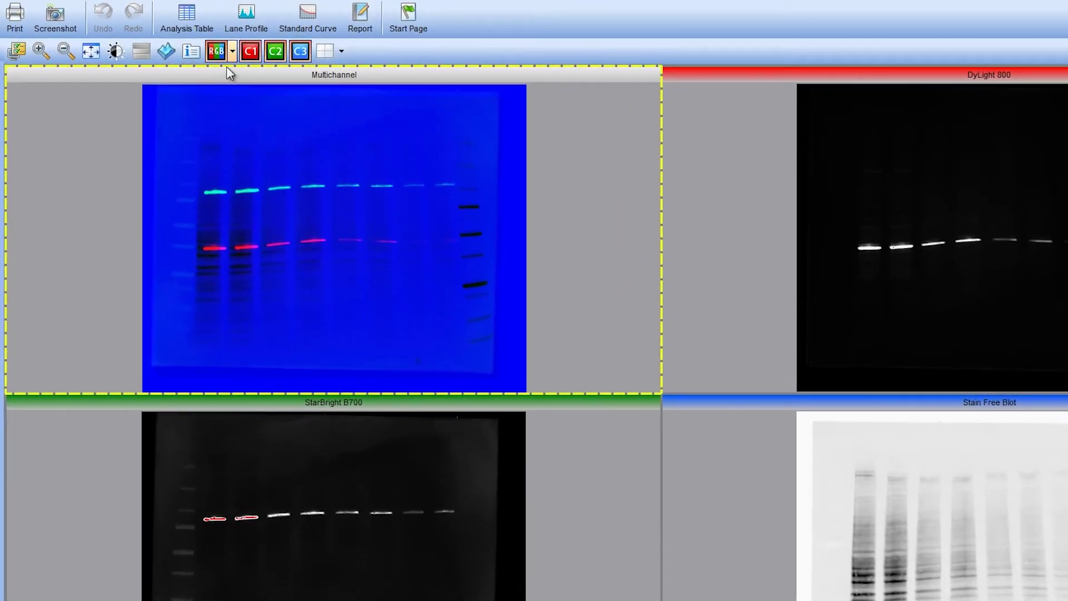
{"action": "left_click", "coordinate": [216, 54]}
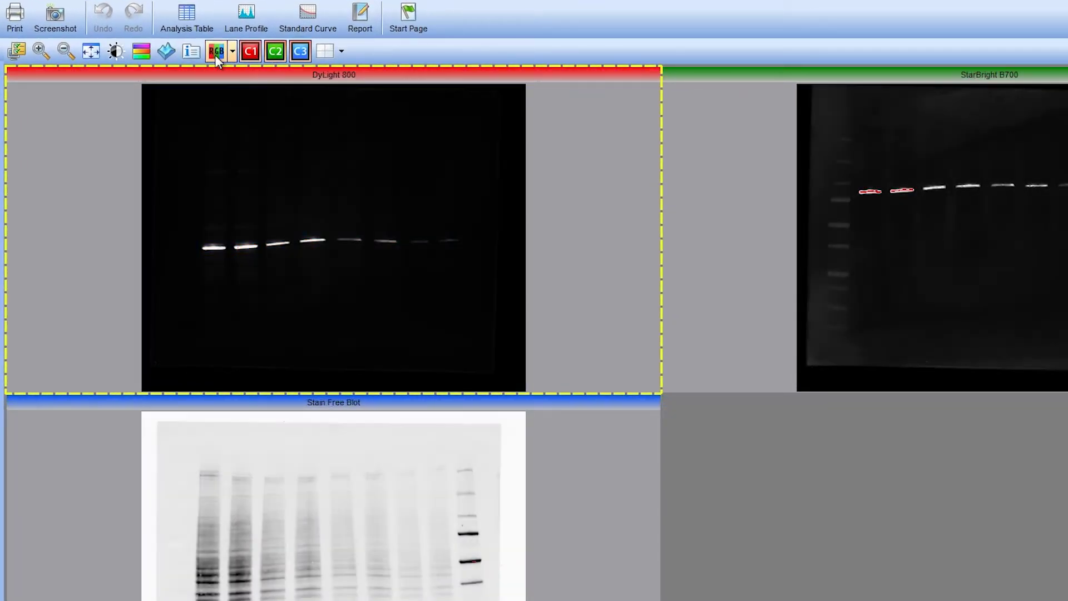
{"action": "left_click", "coordinate": [115, 52]}
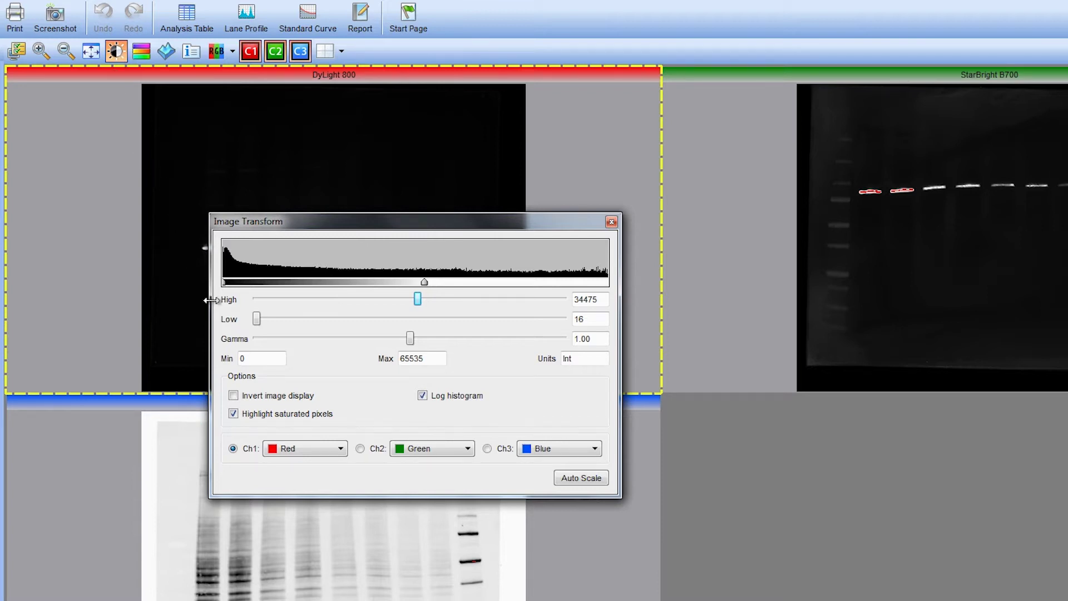
Enable Invert image display for Ch1 (DyLight 800) and Ch2 (StarBright B700), then close Image Transform.
{"action": "left_click", "coordinate": [233, 396]}
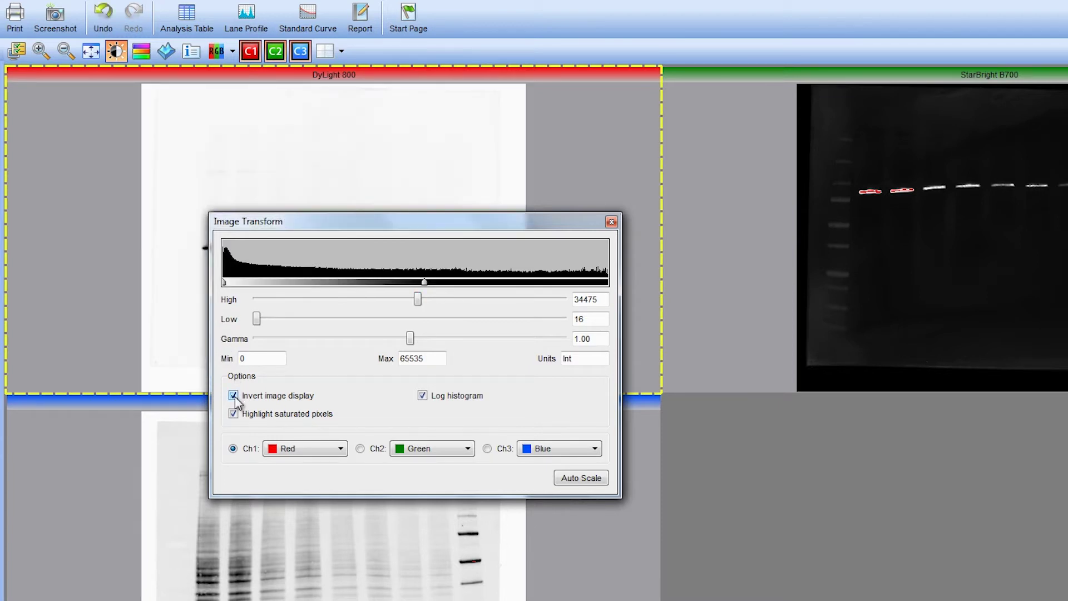
{"action": "left_click", "coordinate": [360, 449]}
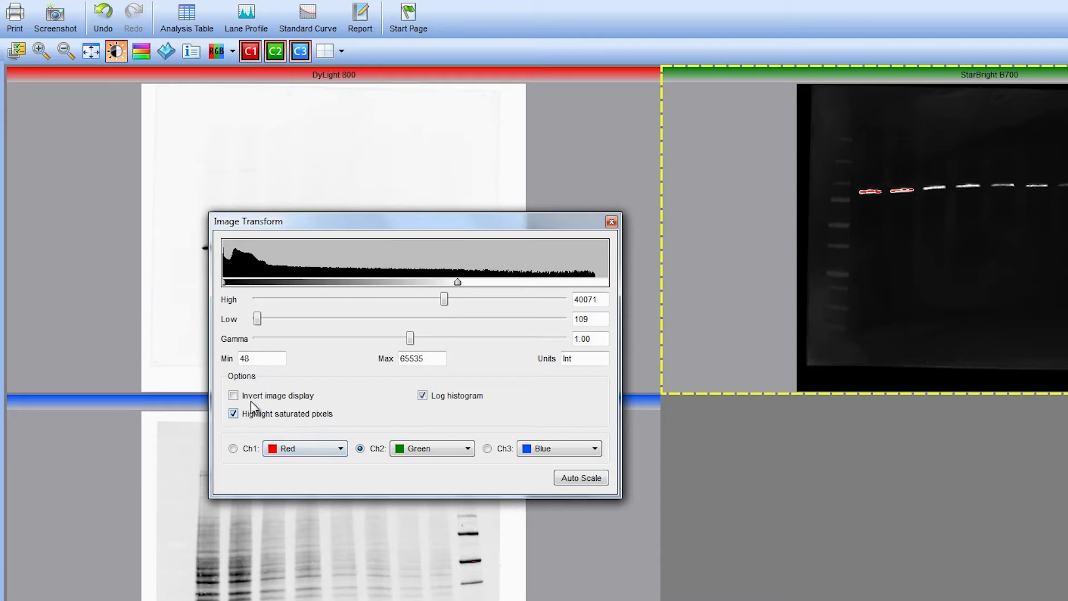
{"action": "left_click", "coordinate": [233, 395]}
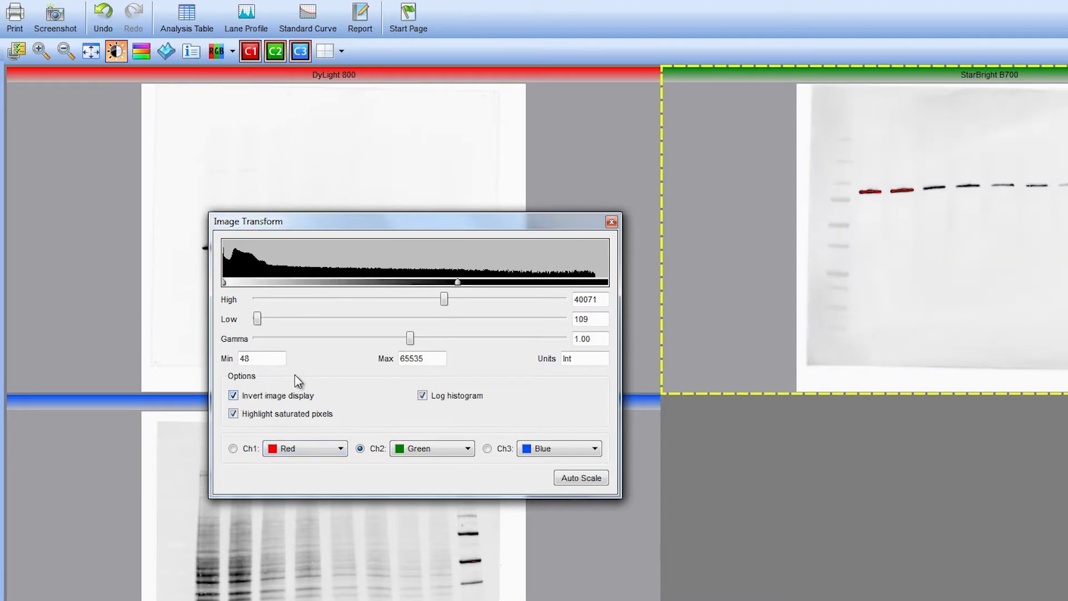
{"action": "left_click", "coordinate": [611, 223]}
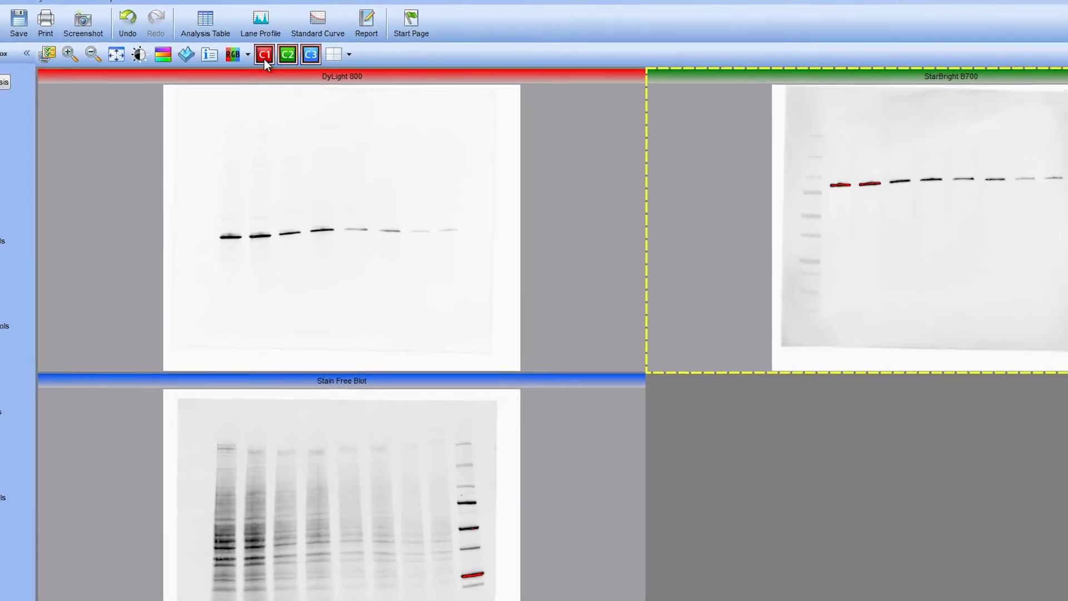
Hide channels C1 and C2 and fit the Stain Free Blot image to the window.
{"action": "left_click", "coordinate": [266, 57]}
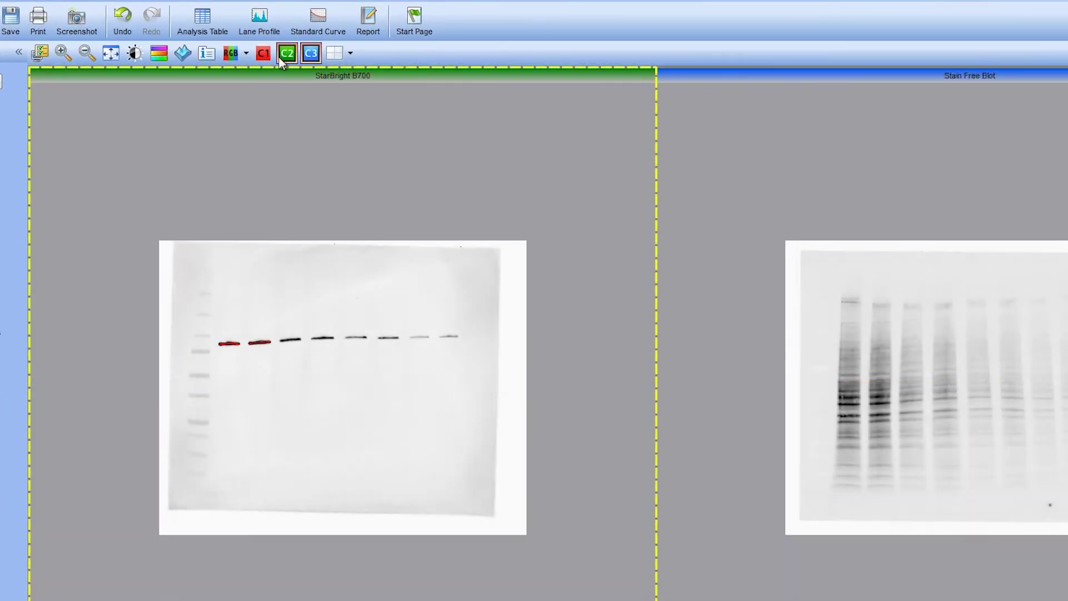
{"action": "left_click", "coordinate": [285, 54]}
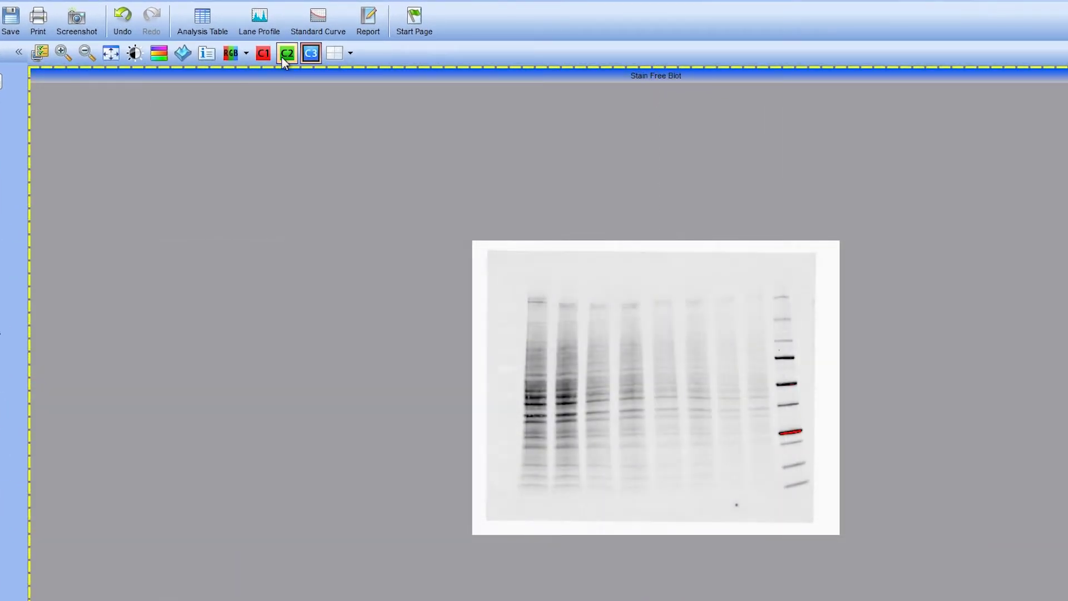
{"action": "left_click", "coordinate": [112, 54]}
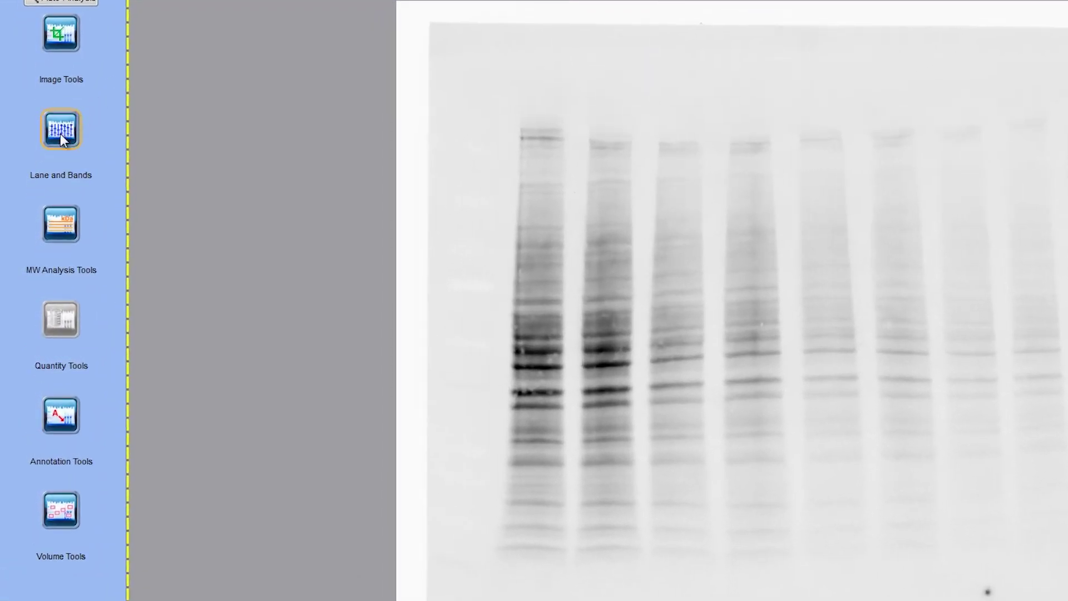
Manually create a 10-lane frame from the Lane and Bands tools.
{"action": "left_click", "coordinate": [60, 133]}
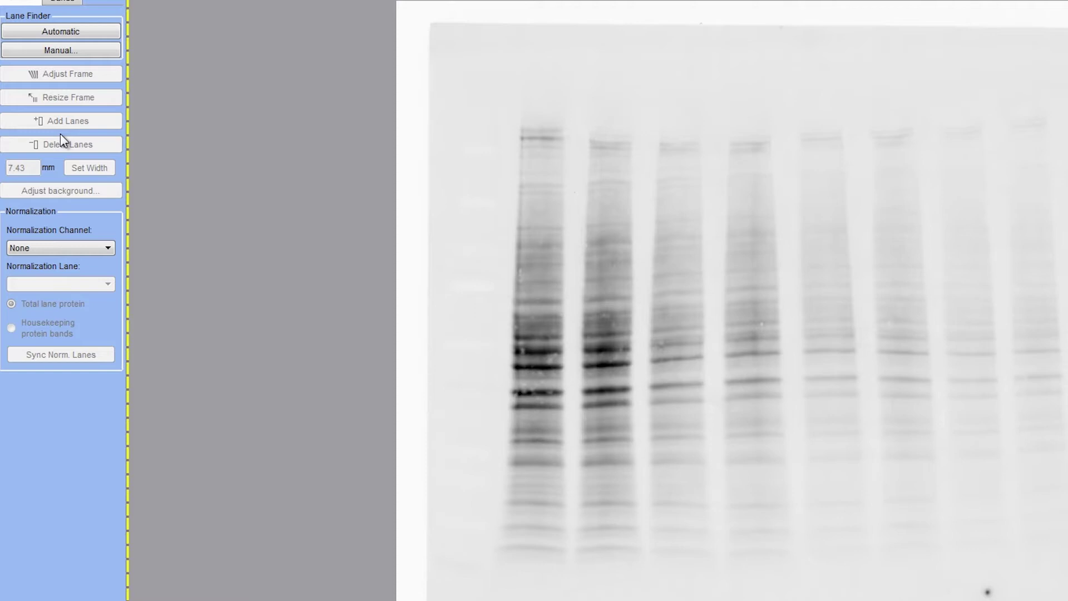
{"action": "left_click", "coordinate": [51, 50]}
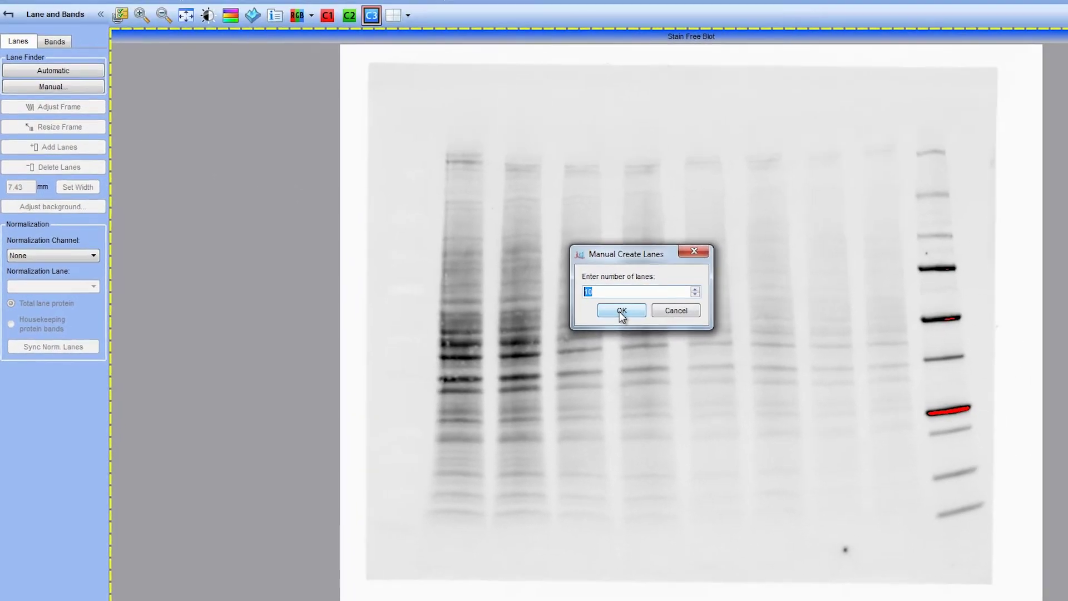
{"action": "left_click", "coordinate": [726, 312]}
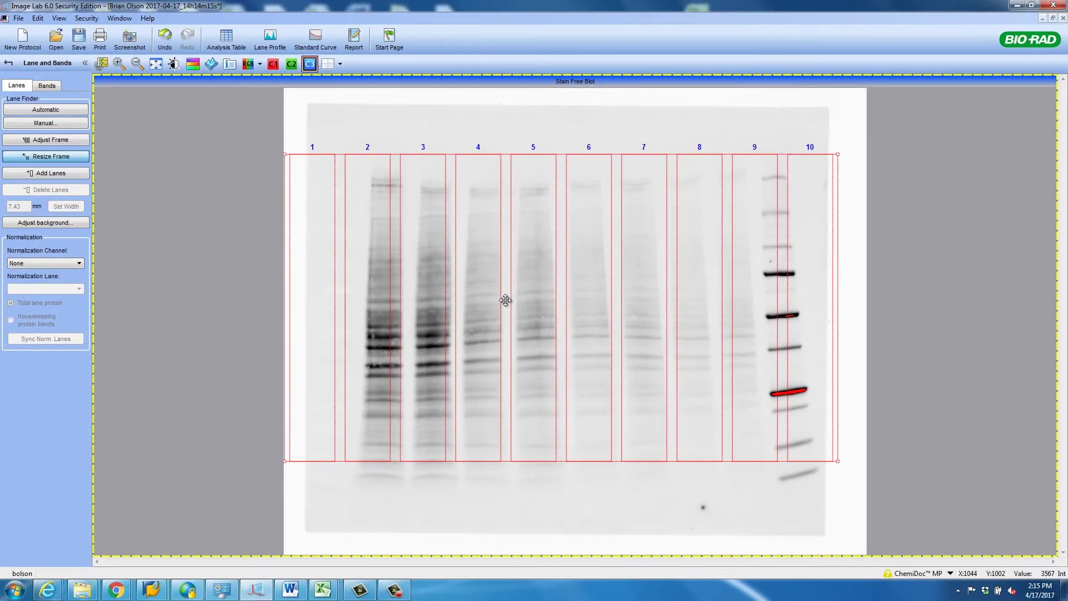
Resize the lane frame so its corners span the blot down to the lanes' bottom.
{"action": "left_click_drag", "start_coordinate": [284, 155], "coordinate": [313, 121]}
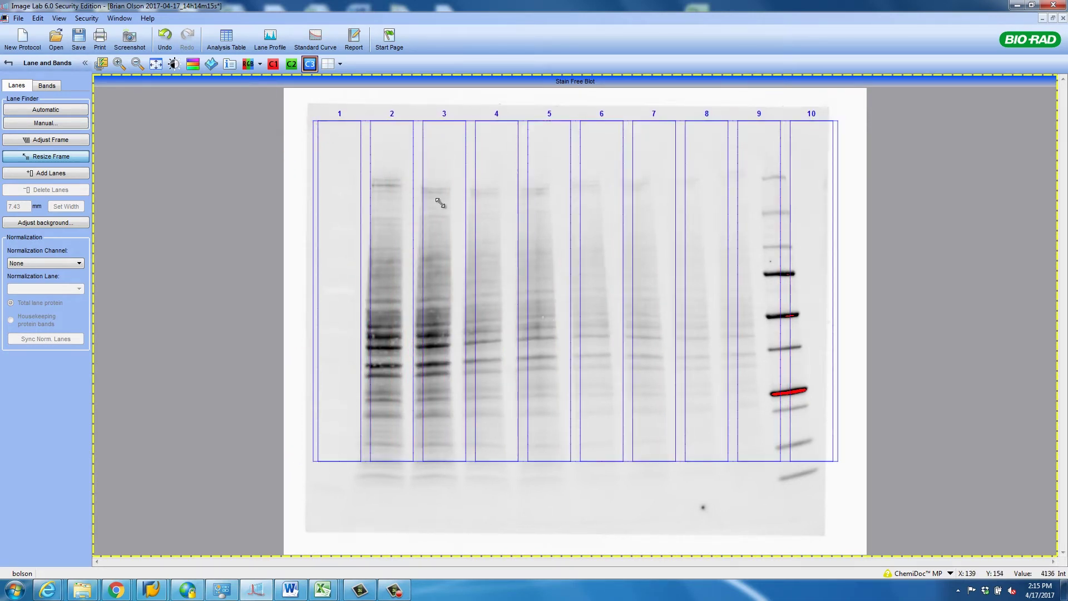
{"action": "left_click_drag", "start_coordinate": [837, 460], "coordinate": [819, 511]}
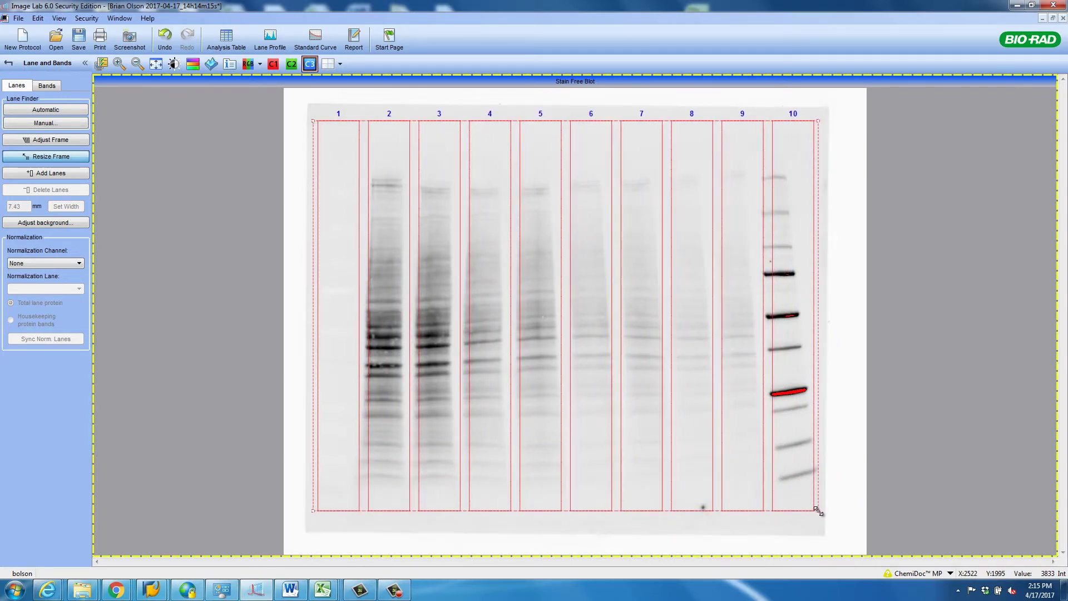
{"action": "left_click_drag", "start_coordinate": [818, 510], "coordinate": [820, 518]}
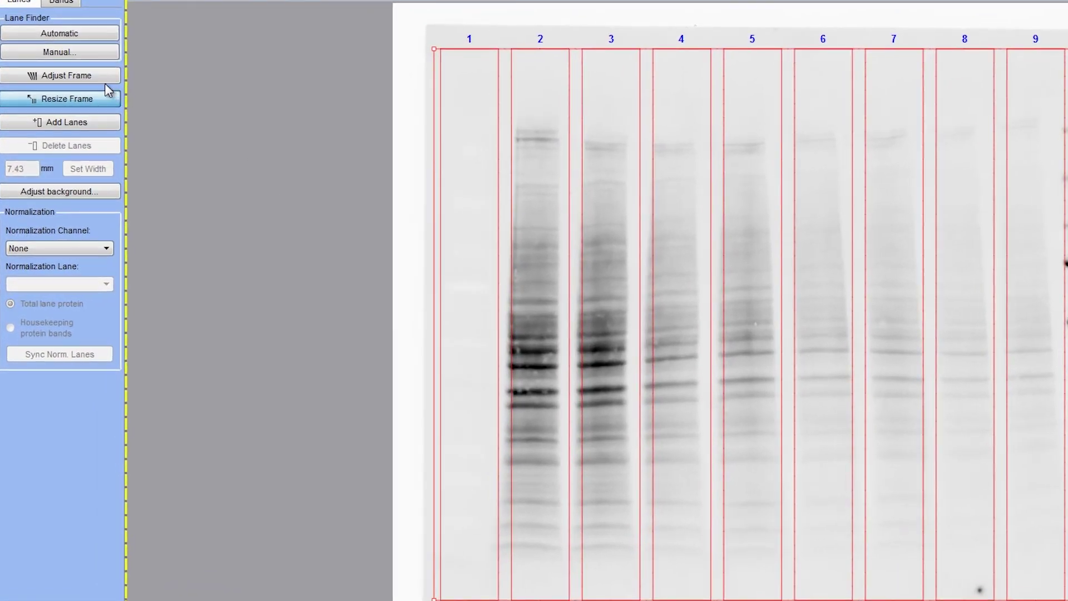
Add an anchor to the frame's bottom edge and bow it downward to follow the bands.
{"action": "left_click", "coordinate": [84, 119]}
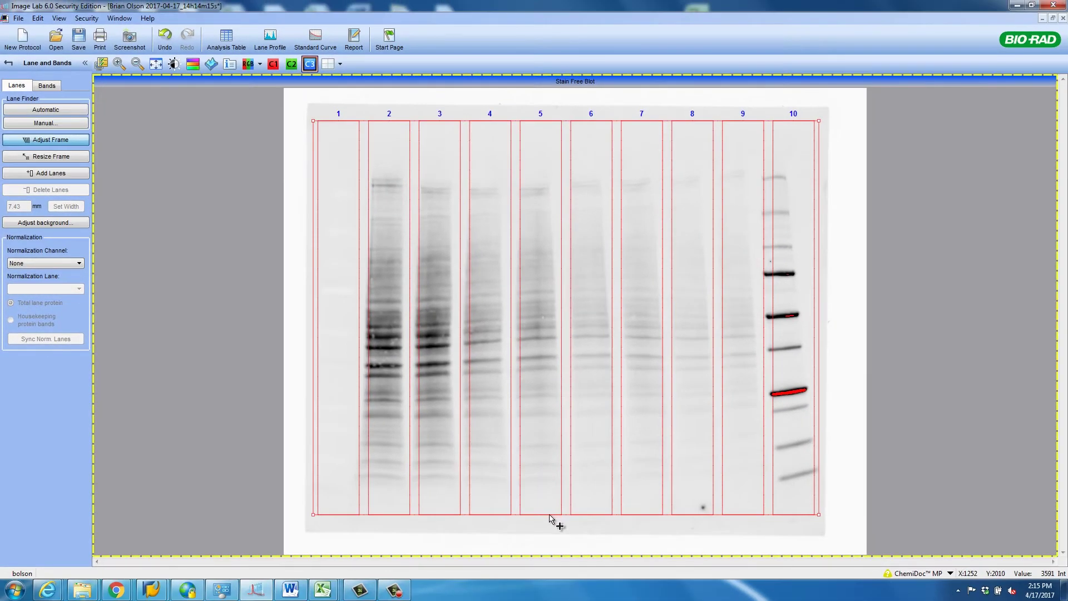
{"action": "right_click", "coordinate": [577, 526]}
{"action": "left_click", "coordinate": [581, 522]}
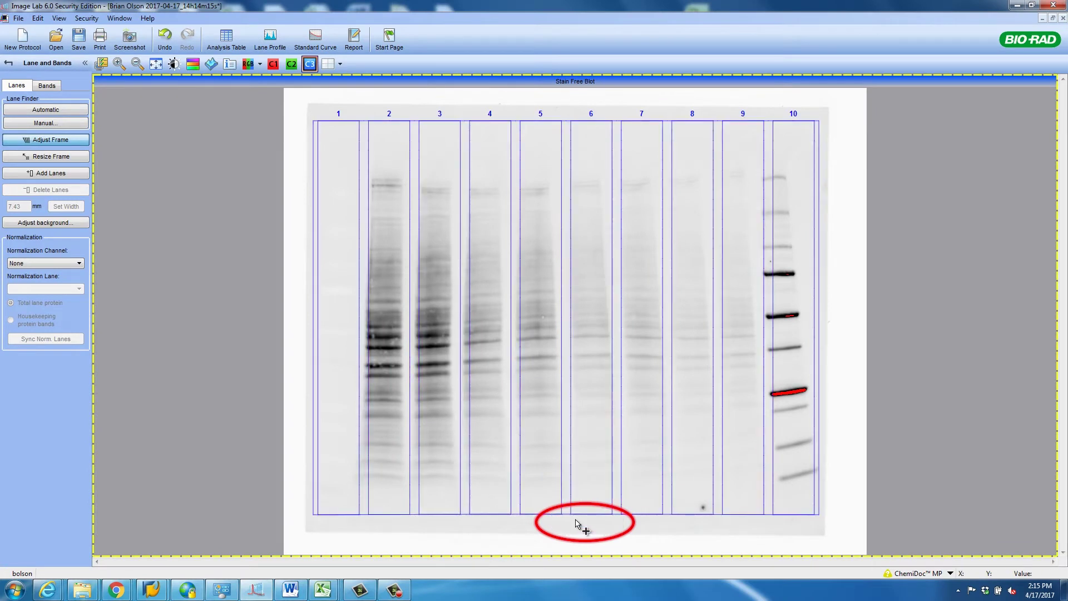
{"action": "left_click_drag", "start_coordinate": [549, 512], "coordinate": [549, 526]}
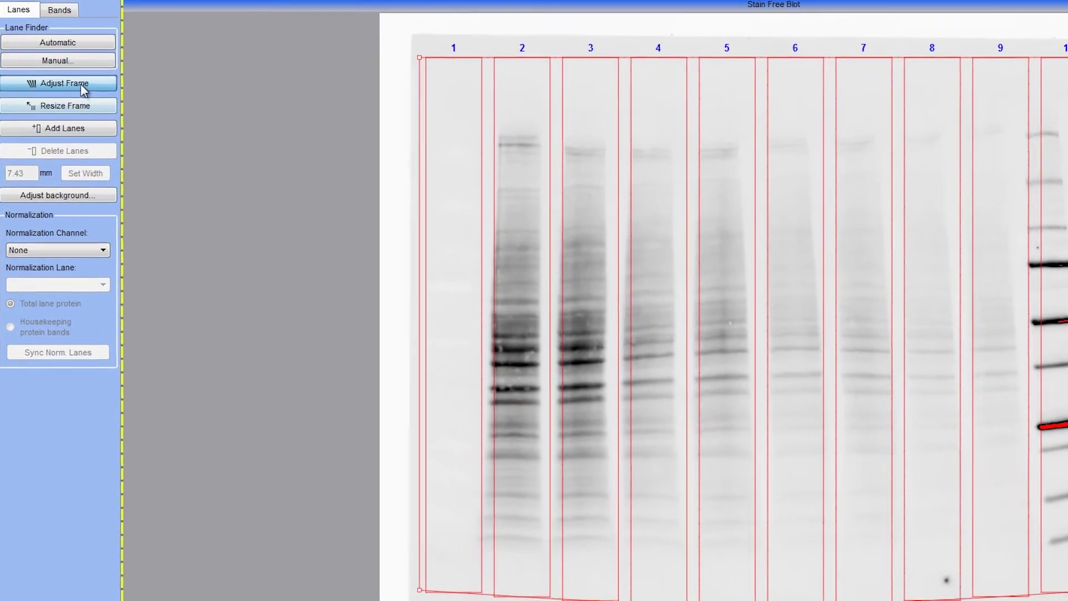
{"action": "left_click", "coordinate": [82, 85]}
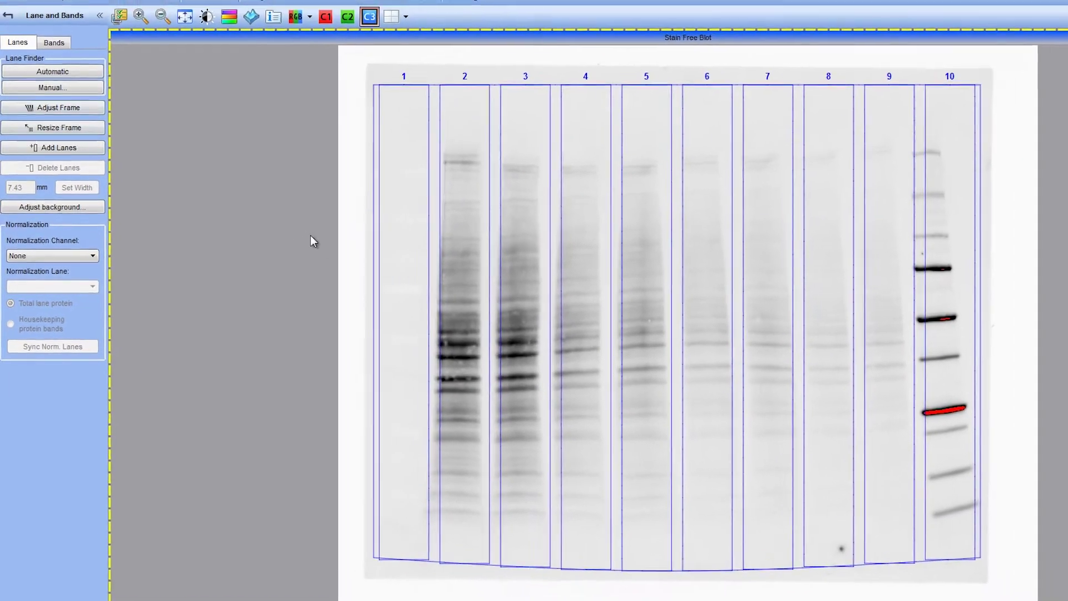
{"action": "left_click", "coordinate": [401, 270]}
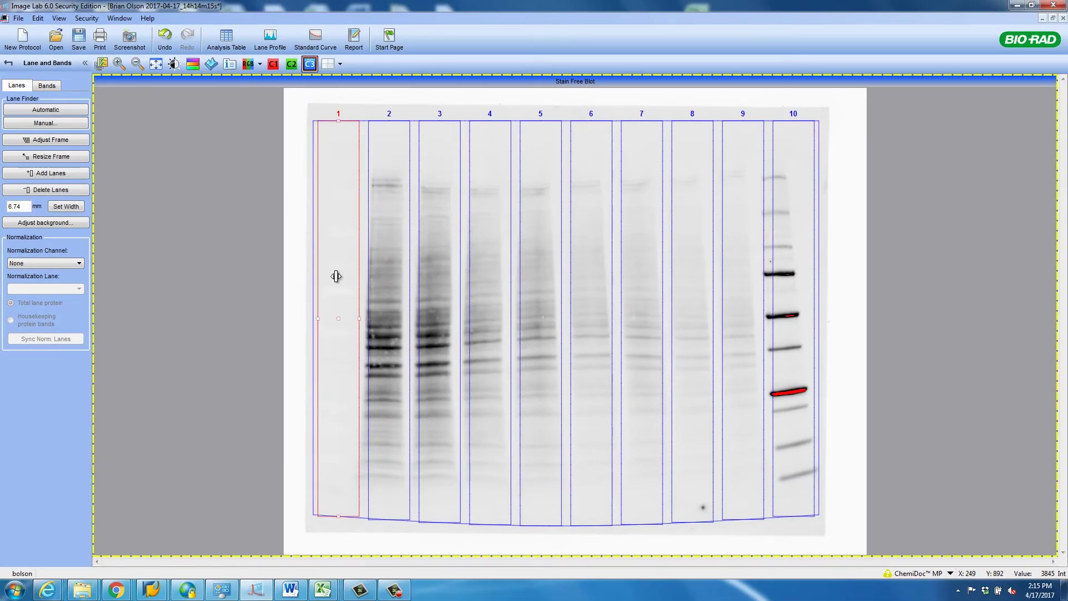
Reposition and slant lane 2 over its tilted bands, and adjust lane 10's edges.
{"action": "left_click", "coordinate": [383, 287]}
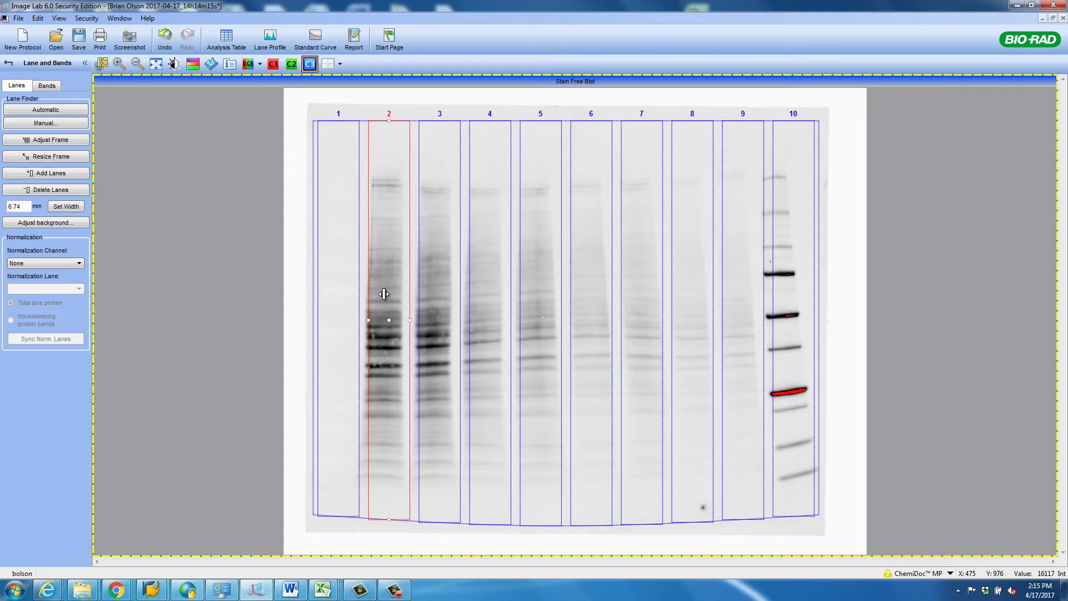
{"action": "mouse_move", "coordinate": [384, 294]}
{"action": "left_mouse_down"}
{"action": "mouse_move", "coordinate": [451, 292]}
{"action": "mouse_move", "coordinate": [341, 291]}
{"action": "mouse_move", "coordinate": [381, 291]}
{"action": "left_mouse_up"}
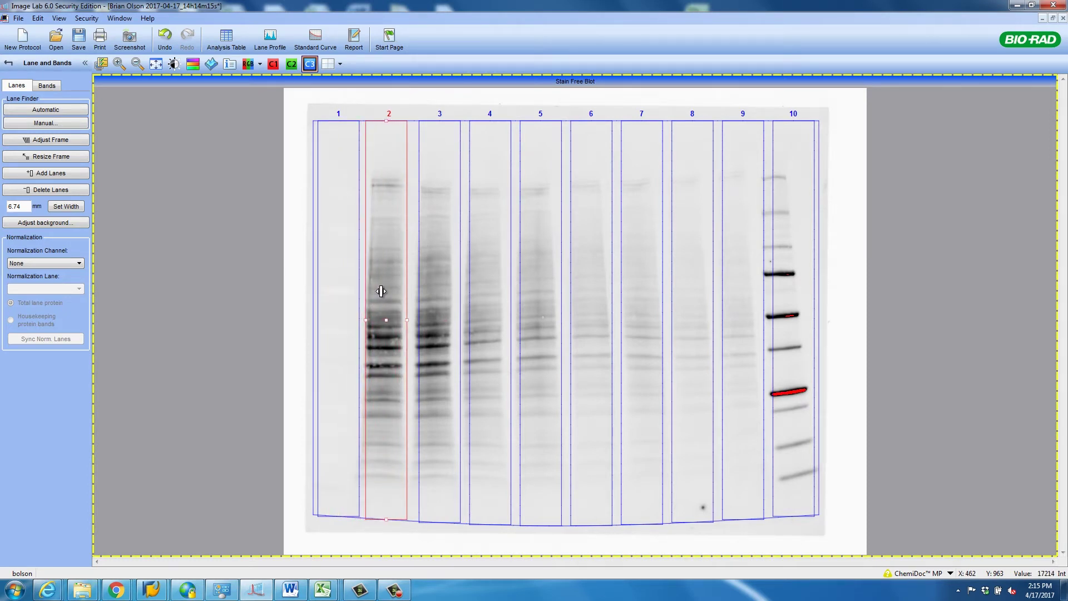
{"action": "left_click_drag", "start_coordinate": [381, 290], "coordinate": [409, 319]}
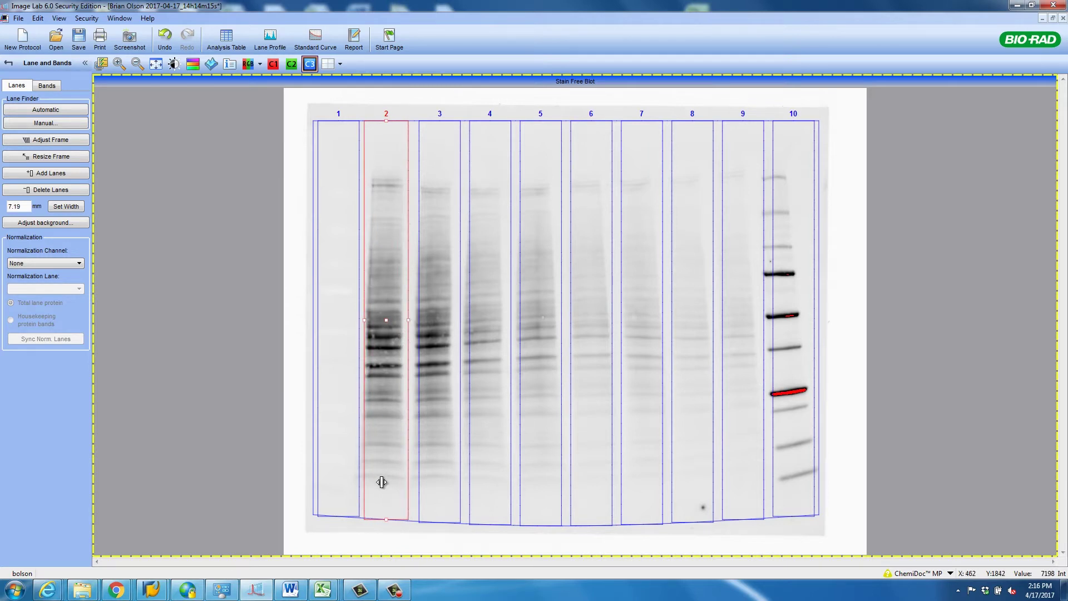
{"action": "mouse_move", "coordinate": [386, 519]}
{"action": "left_mouse_down"}
{"action": "mouse_move", "coordinate": [411, 518]}
{"action": "mouse_move", "coordinate": [394, 518]}
{"action": "left_mouse_up"}
{"action": "left_click_drag", "start_coordinate": [385, 519], "coordinate": [387, 518]}
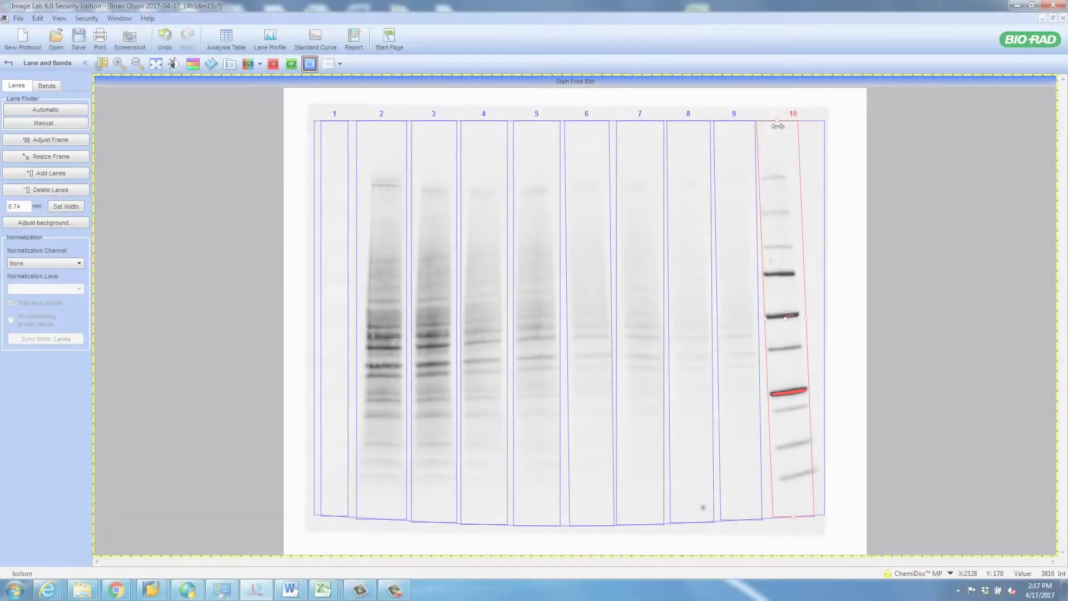
{"action": "left_click_drag", "start_coordinate": [779, 126], "coordinate": [780, 126]}
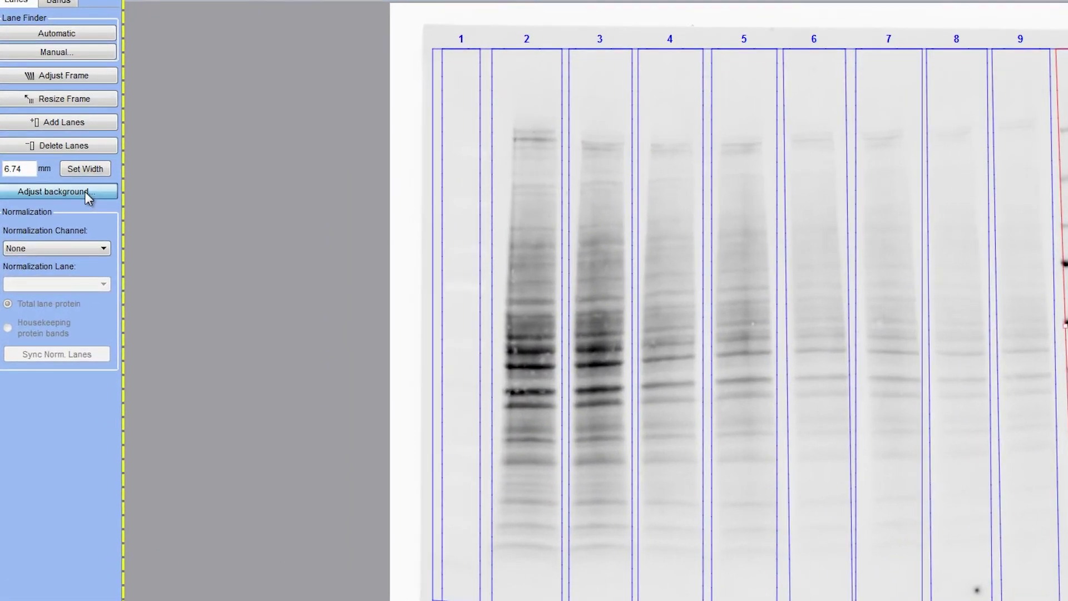
Raise background subtraction to a 72.6 mm disk size and apply it to all lanes.
{"action": "left_click", "coordinate": [81, 199]}
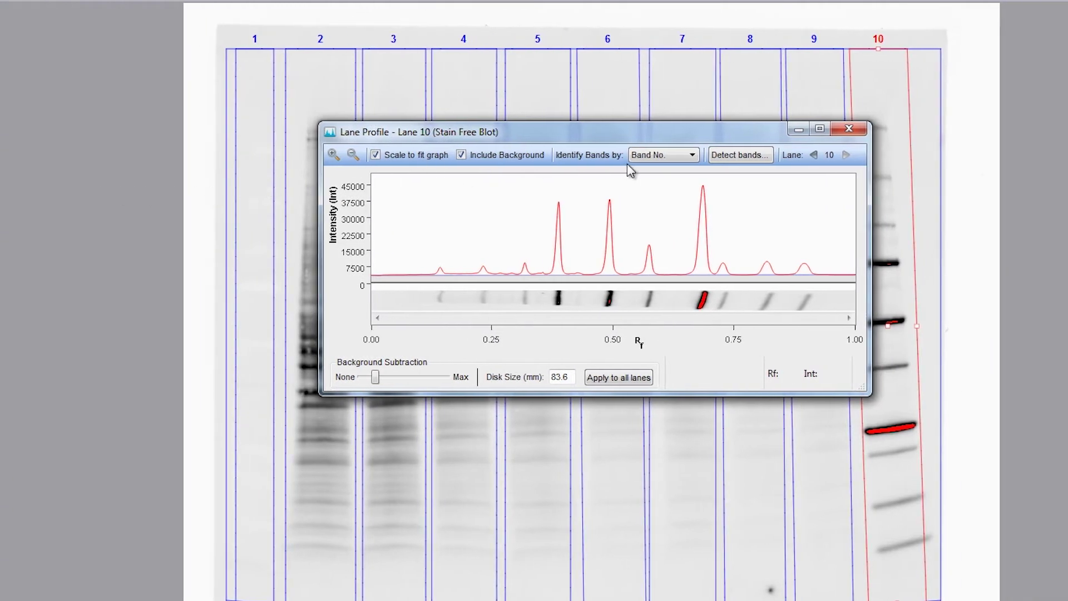
{"action": "left_click", "coordinate": [814, 155]}
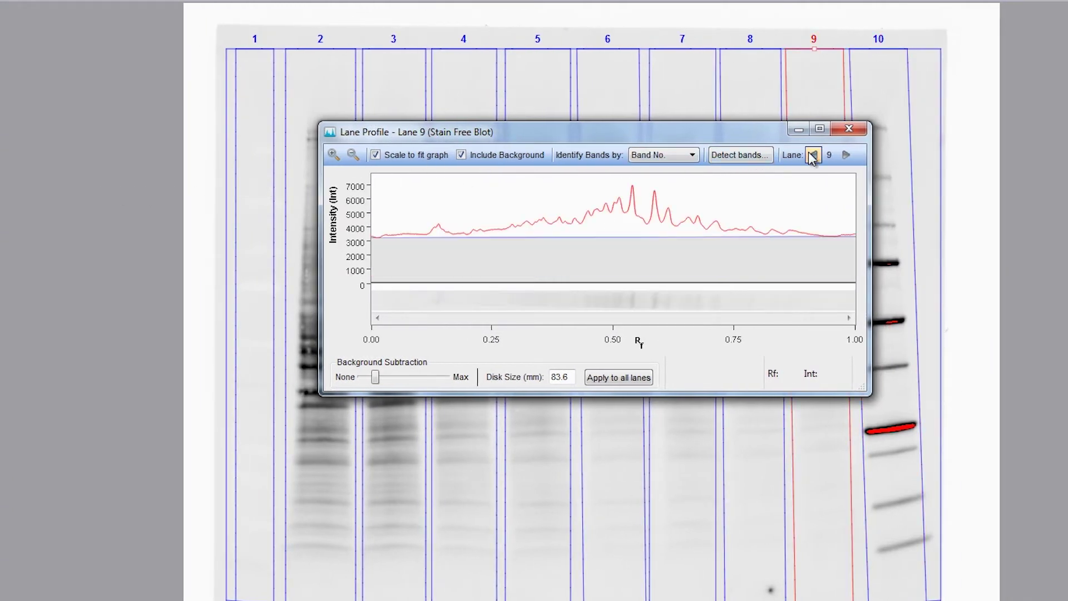
{"action": "mouse_move", "coordinate": [375, 380]}
{"action": "left_mouse_down"}
{"action": "mouse_move", "coordinate": [441, 381]}
{"action": "mouse_move", "coordinate": [384, 388]}
{"action": "left_mouse_up"}
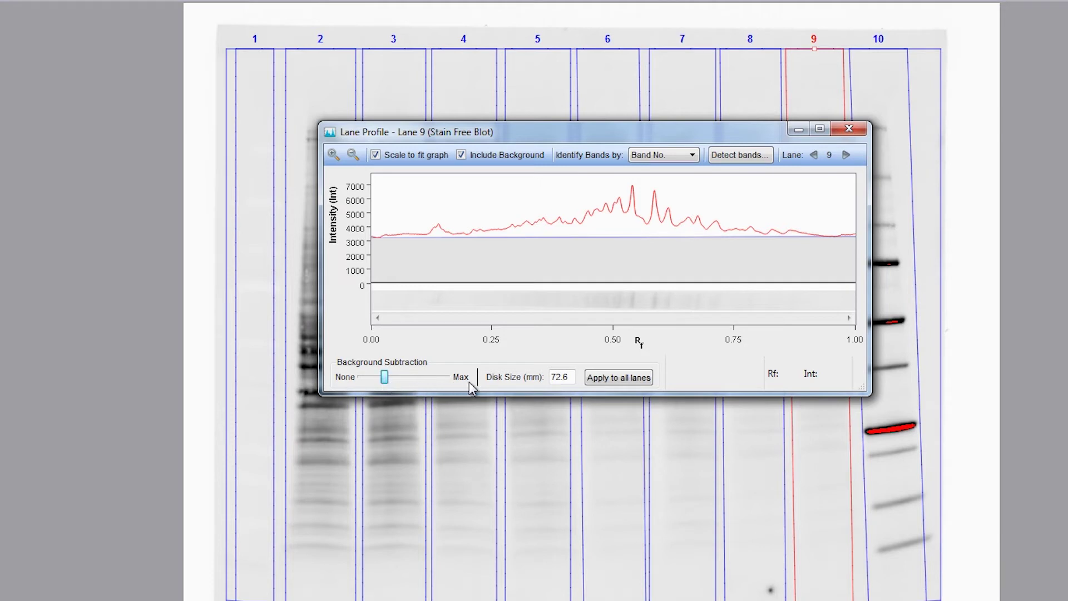
{"action": "left_click", "coordinate": [610, 383]}
Review the lane profiles from lane 8 down to lane 1, then close the Lane Profile window.
{"action": "left_click", "coordinate": [814, 155]}
{"action": "left_click", "coordinate": [814, 155]}
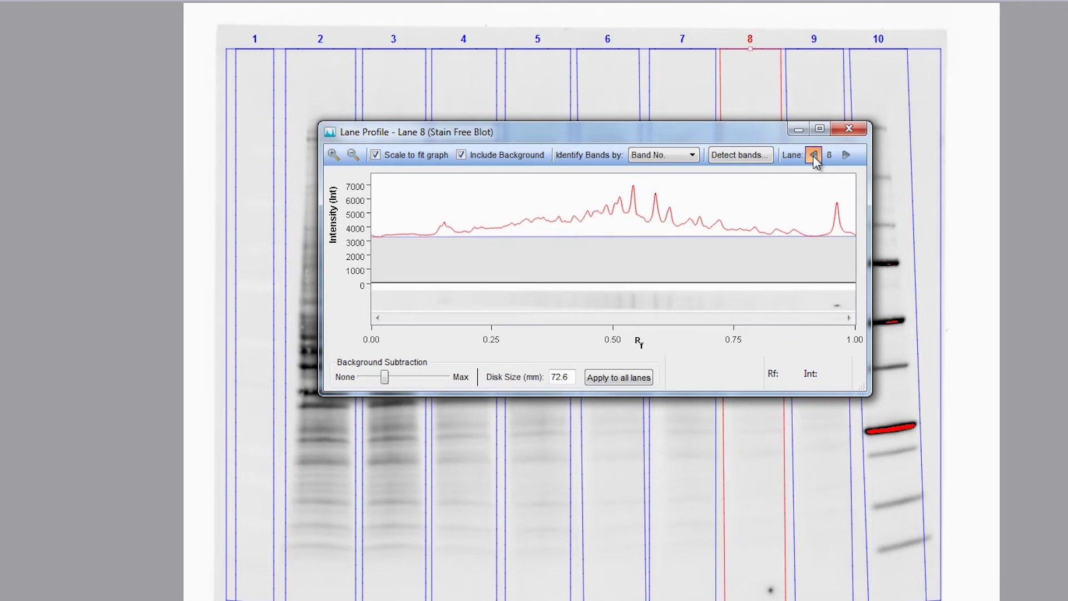
{"action": "left_click", "coordinate": [814, 155]}
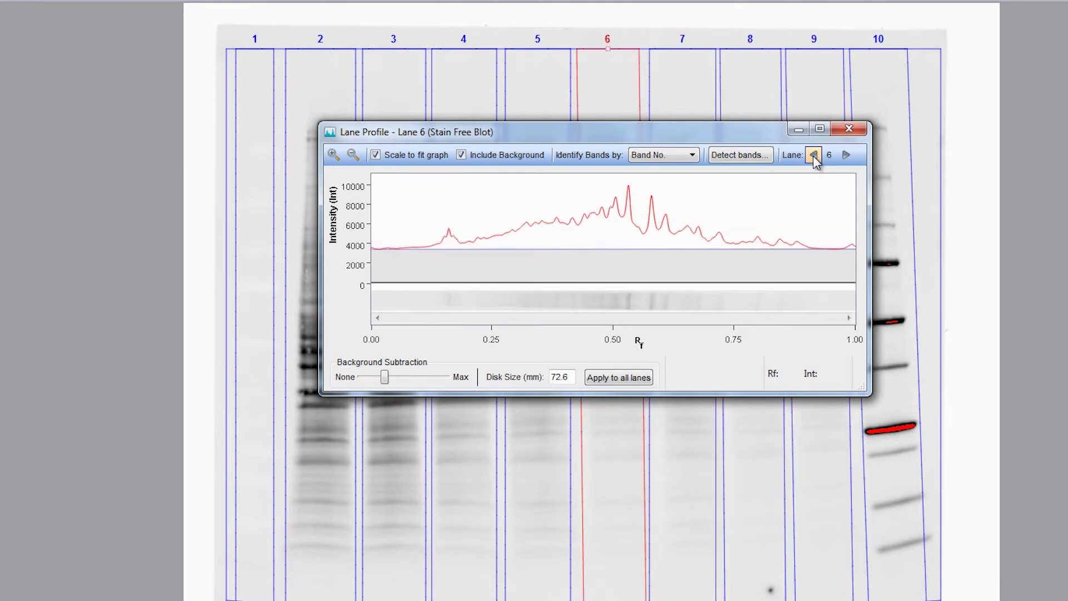
{"action": "left_click", "coordinate": [814, 156]}
{"action": "left_click", "coordinate": [814, 156]}
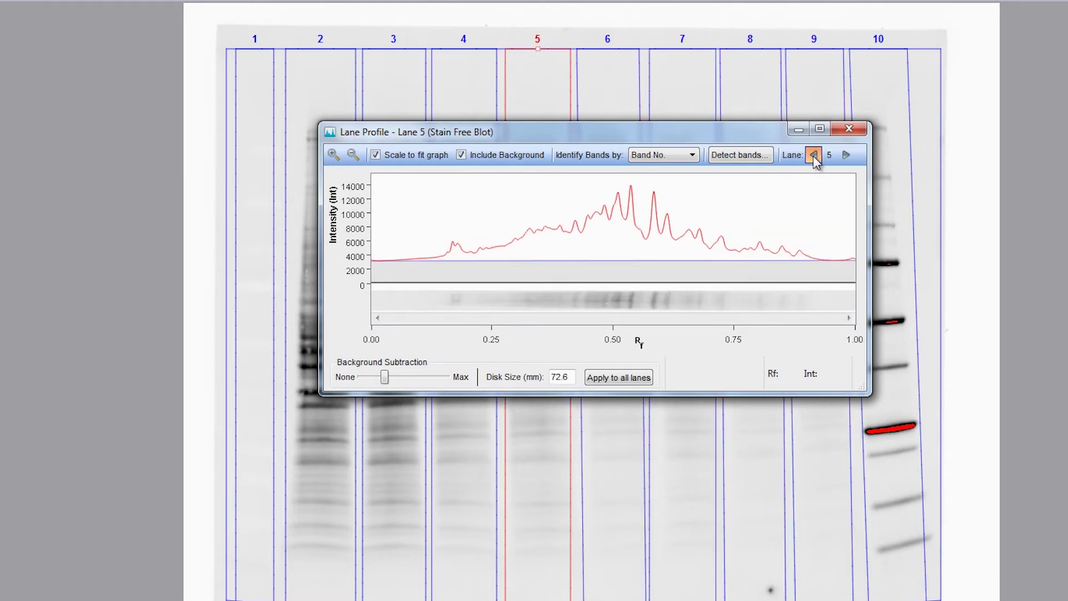
{"action": "left_click", "coordinate": [813, 155]}
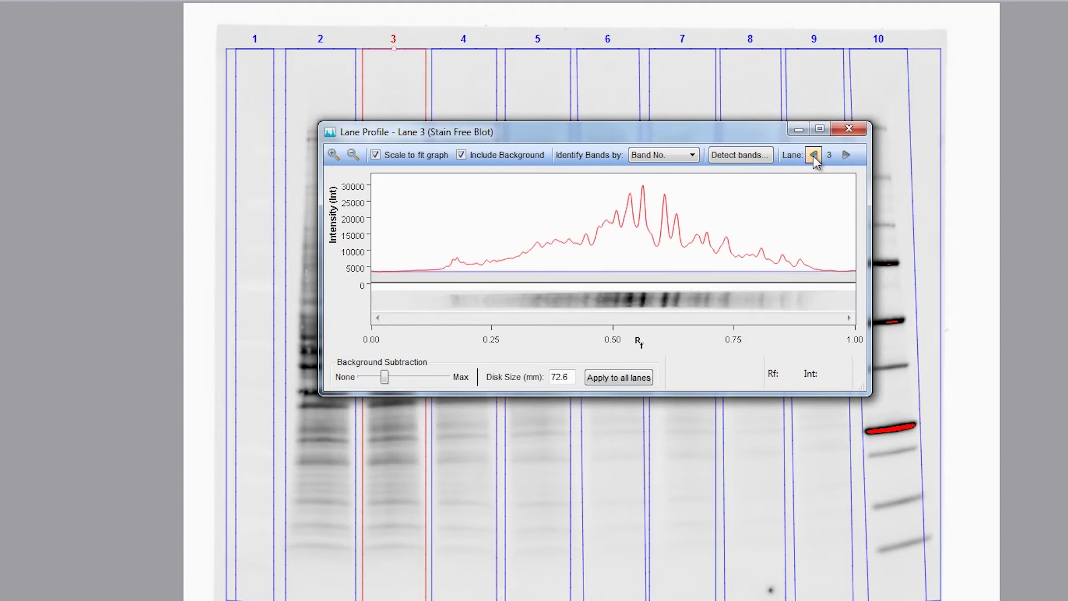
{"action": "left_click", "coordinate": [813, 155]}
{"action": "left_click", "coordinate": [814, 155]}
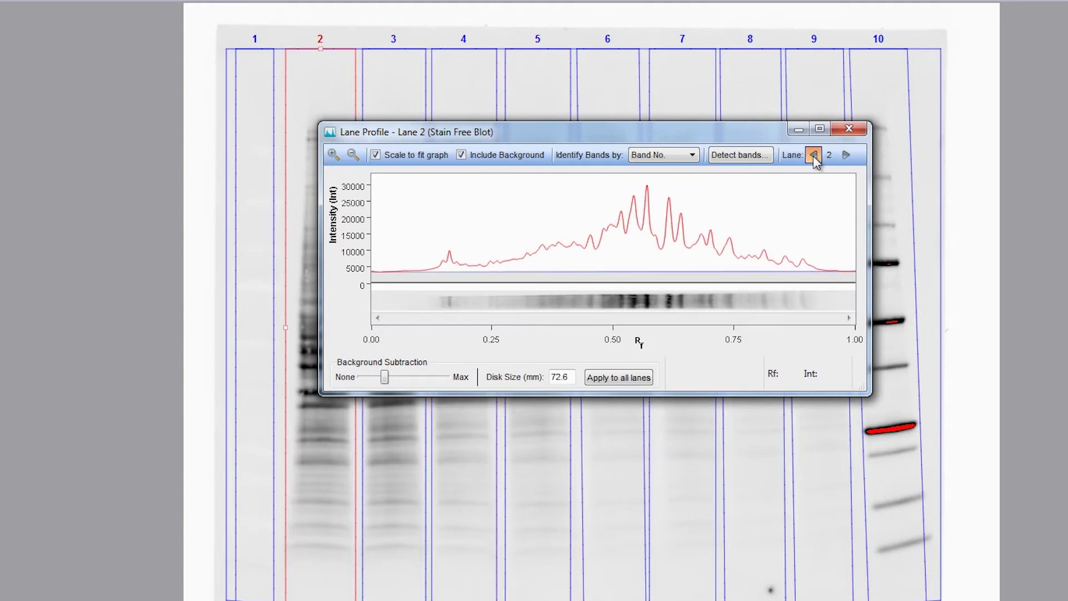
{"action": "left_click", "coordinate": [849, 130]}
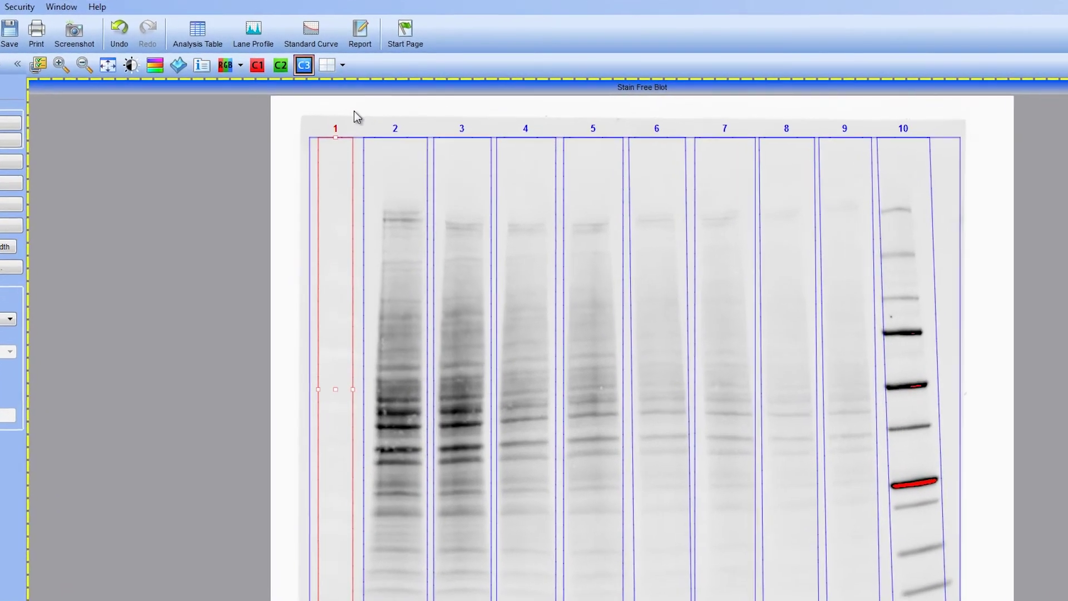
Show channels C2 and C1 again and fit all three blot images to their panes.
{"action": "left_click", "coordinate": [280, 65]}
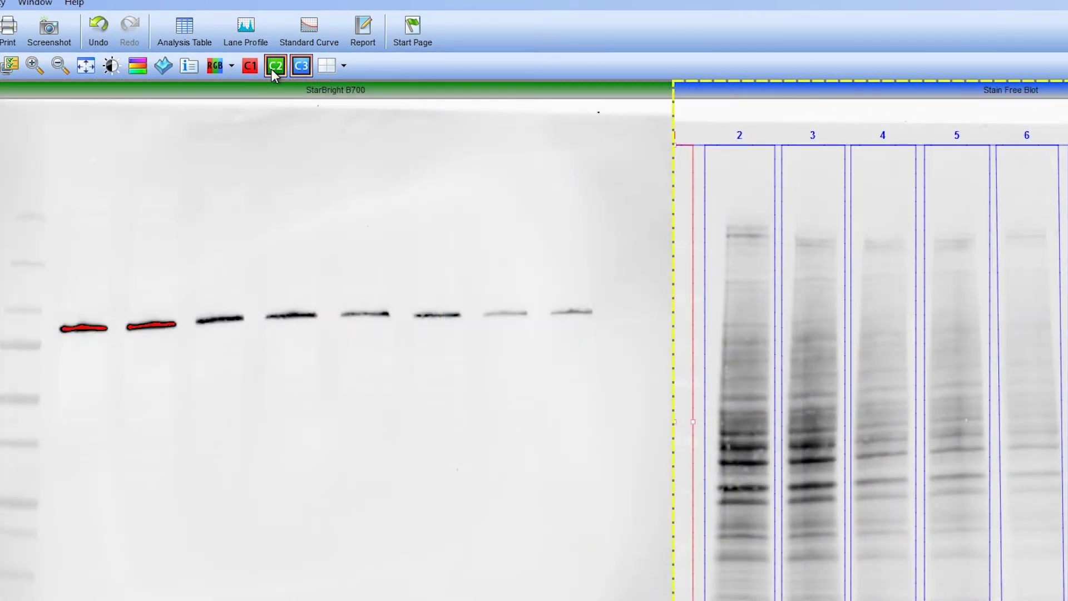
{"action": "left_click", "coordinate": [254, 68]}
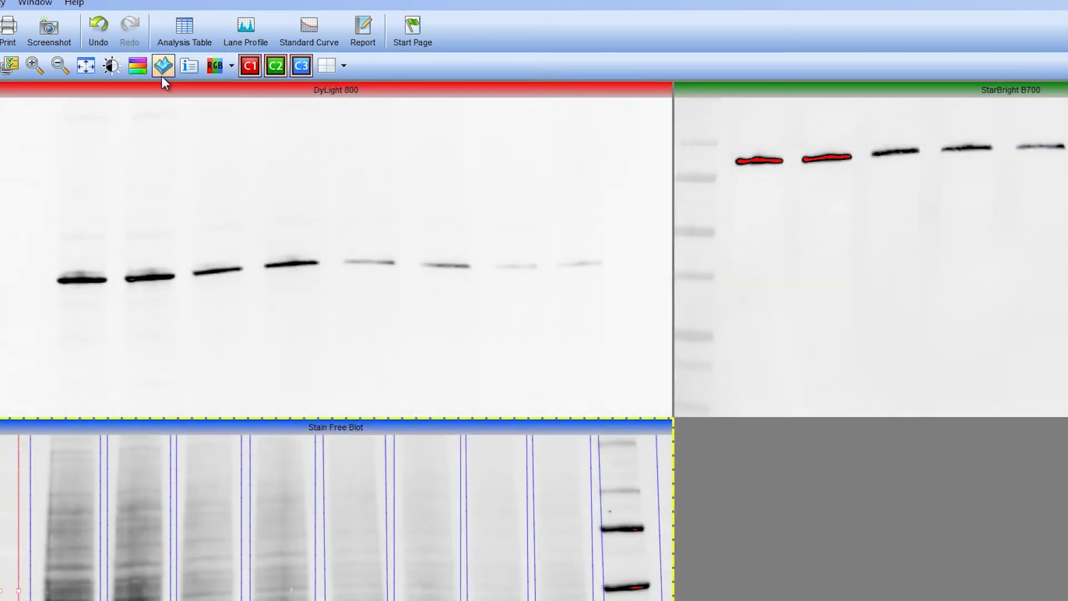
{"action": "left_click", "coordinate": [79, 72]}
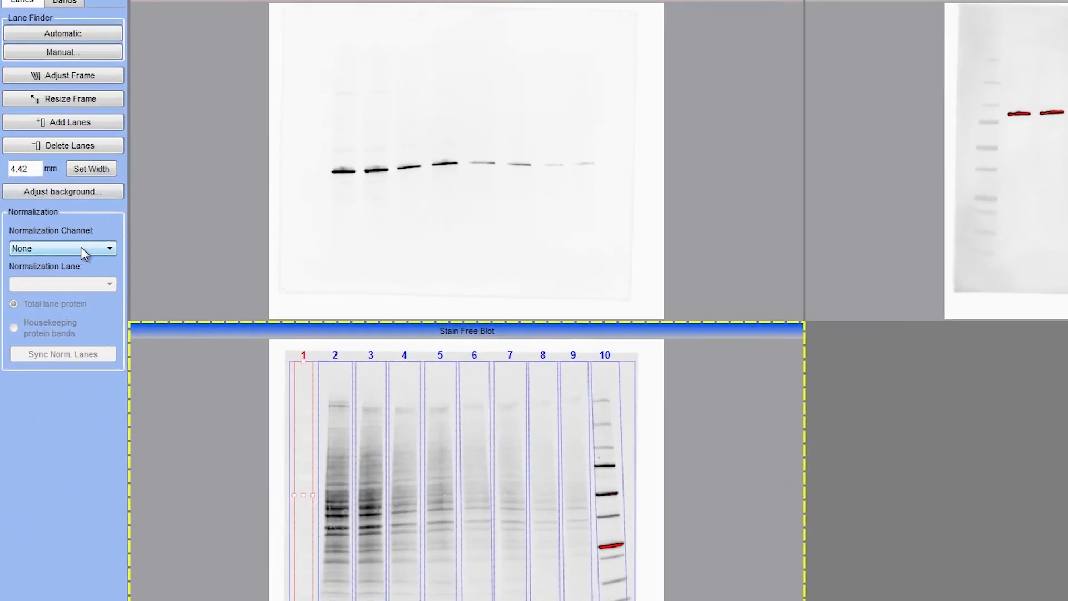
Set Stain Free Blot as the normalization channel without redetecting lanes, with Lane 2 as the normalization lane.
{"action": "left_click", "coordinate": [59, 262]}
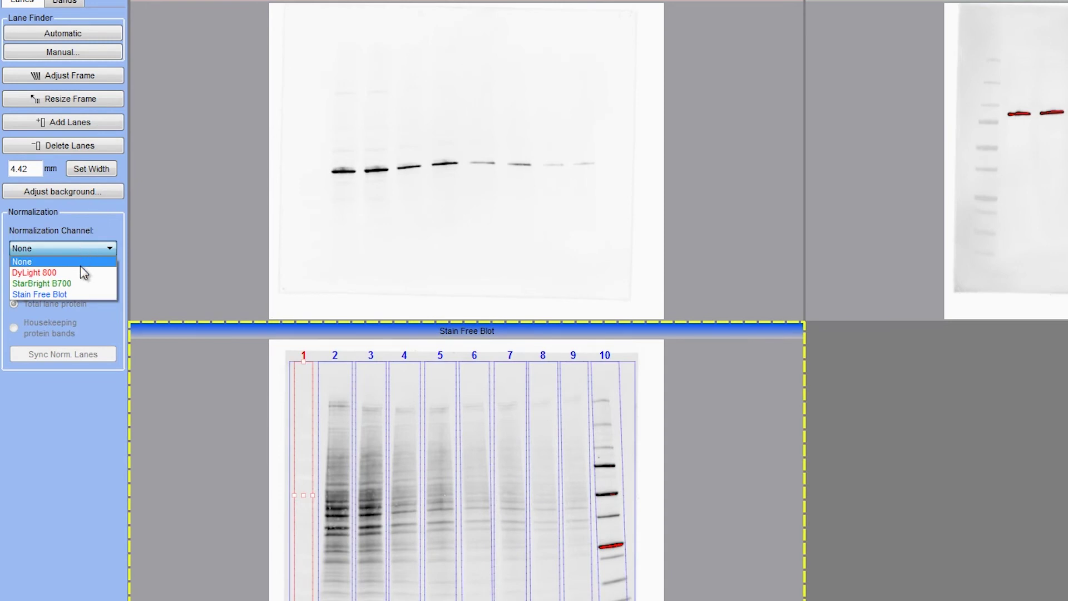
{"action": "left_click", "coordinate": [78, 293]}
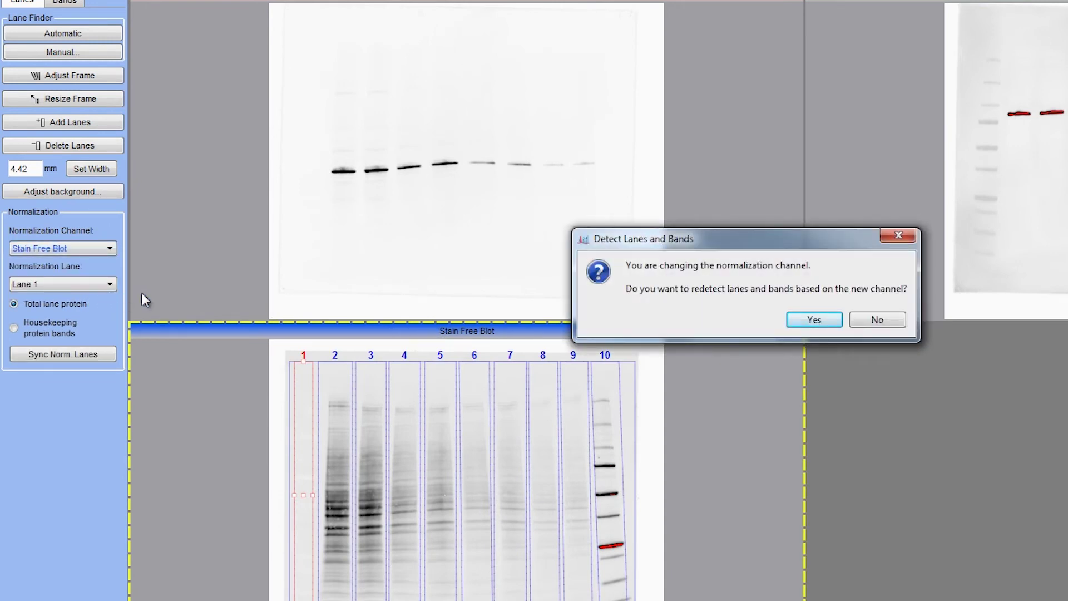
{"action": "left_click", "coordinate": [865, 321]}
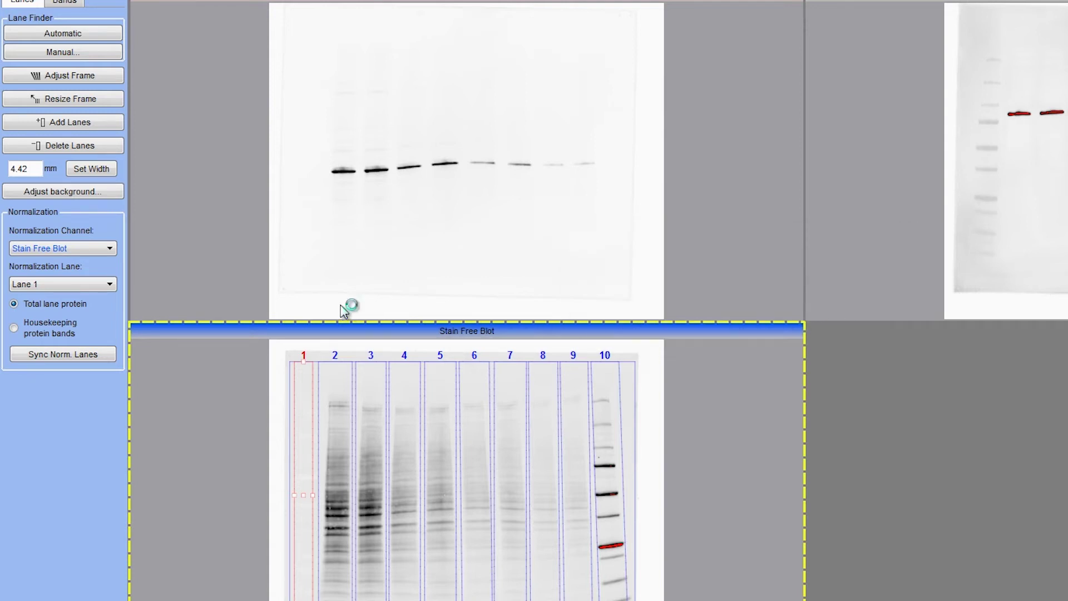
{"action": "left_click", "coordinate": [110, 285]}
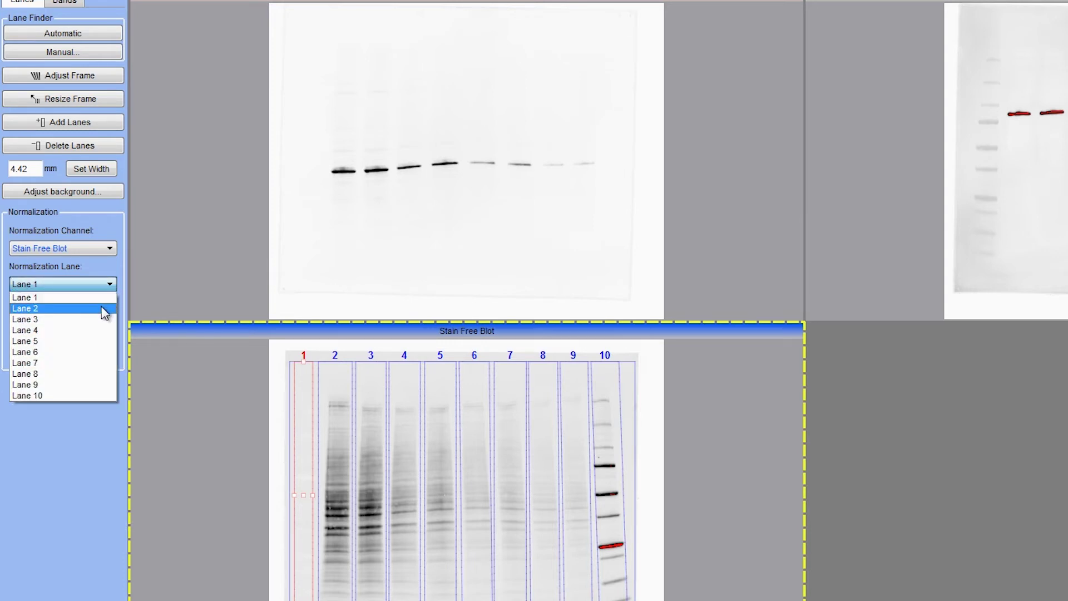
{"action": "left_click", "coordinate": [105, 310]}
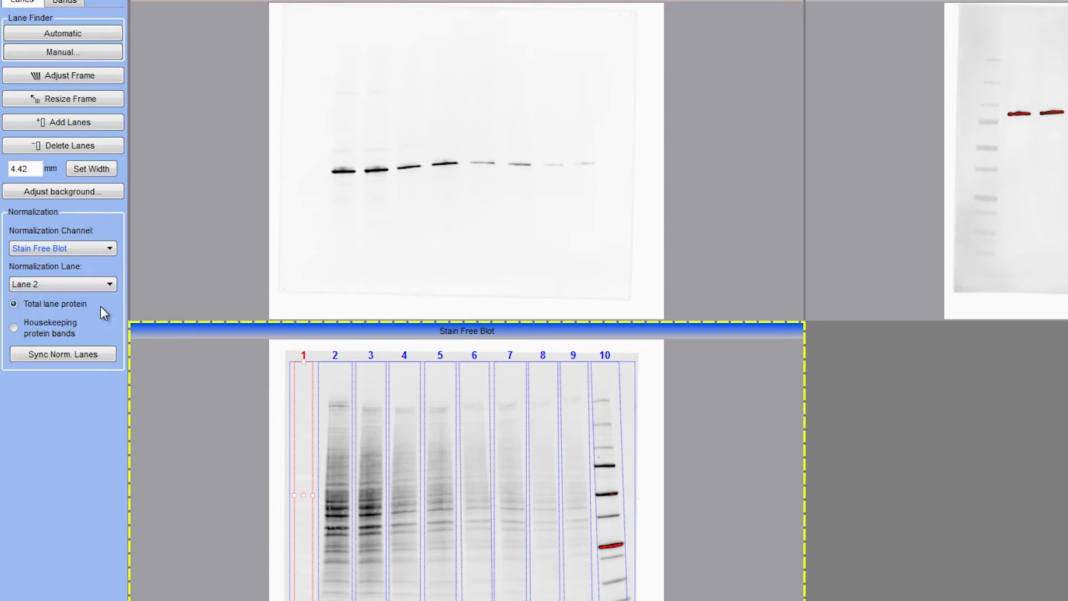
Sync the stain-free lanes to both channels, then shift the DyLight 800 lane frame slightly right onto its bands.
{"action": "left_click", "coordinate": [95, 355]}
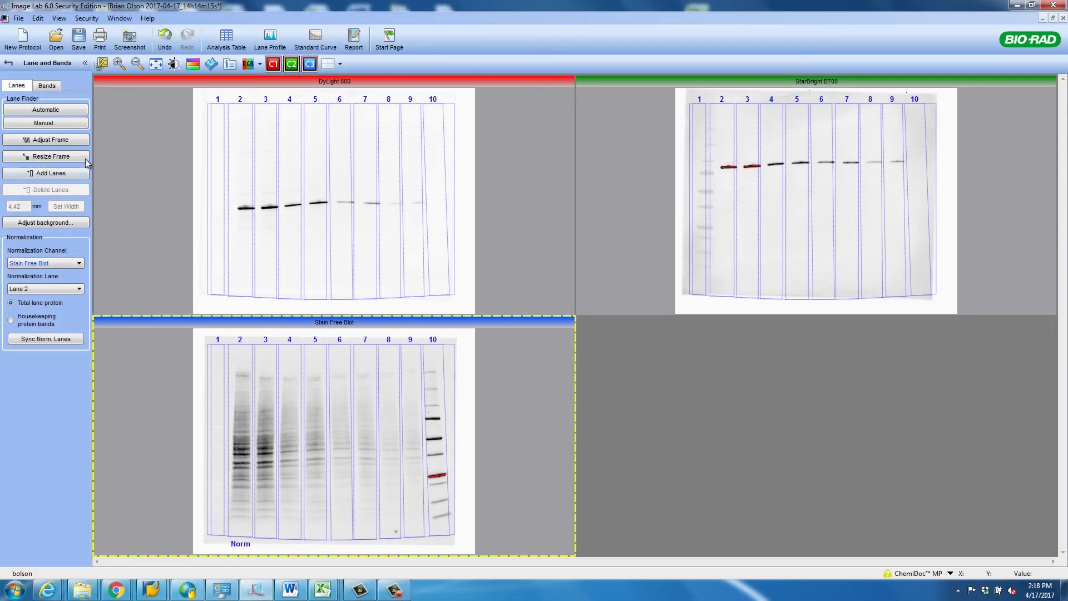
{"action": "left_click", "coordinate": [81, 158]}
{"action": "left_click", "coordinate": [239, 101]}
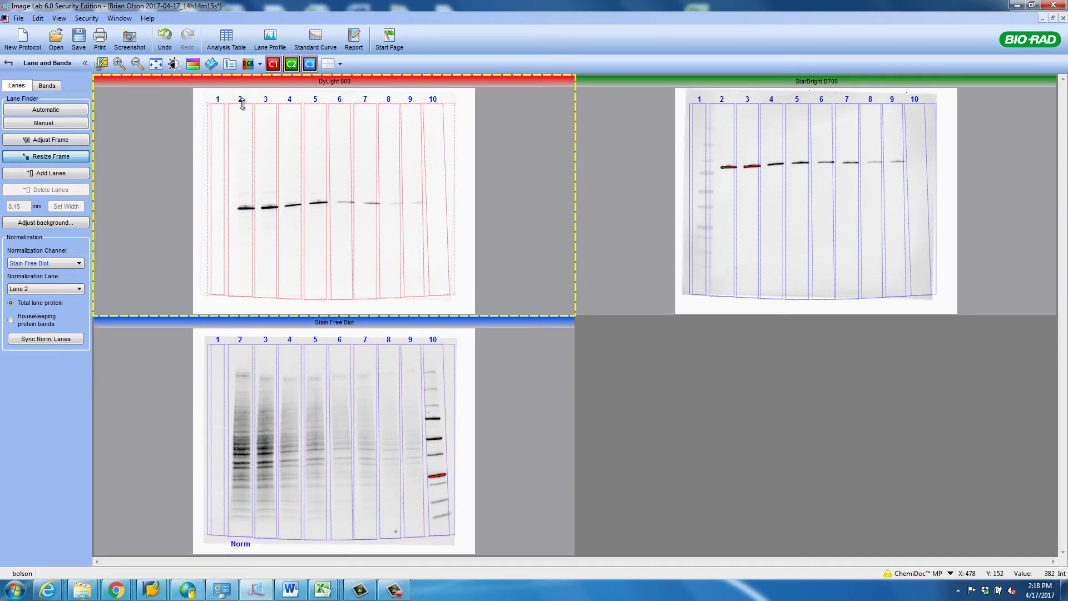
{"action": "left_click_drag", "start_coordinate": [244, 116], "coordinate": [249, 118]}
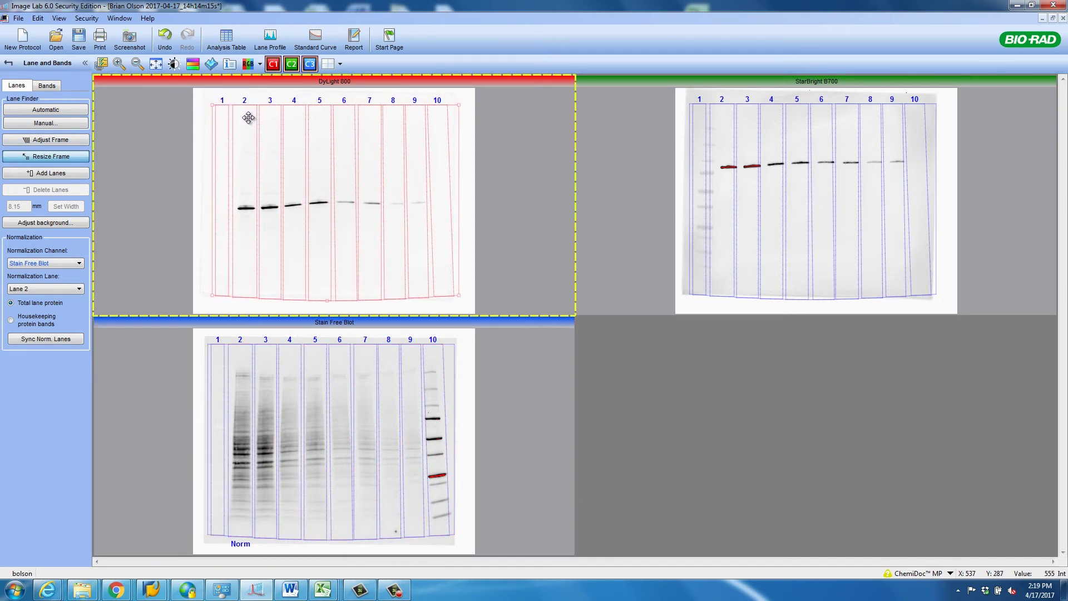
{"action": "left_click_drag", "start_coordinate": [248, 118], "coordinate": [248, 118]}
{"action": "left_click", "coordinate": [77, 161]}
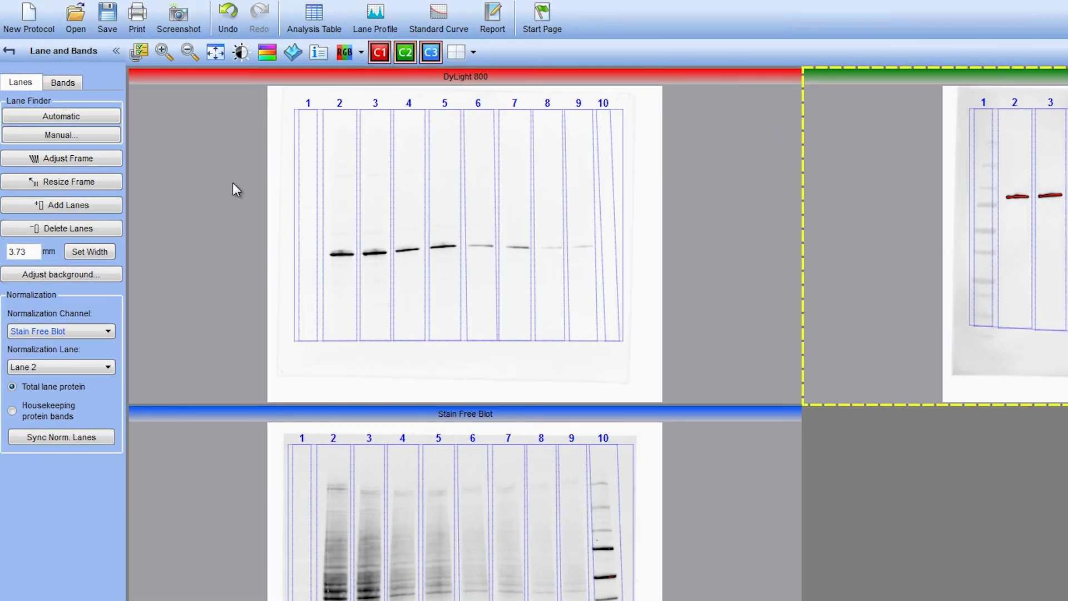
Detect bands at Low sensitivity in all DyLight 800 lanes, then manually add the missed faint band.
{"action": "left_click", "coordinate": [222, 179]}
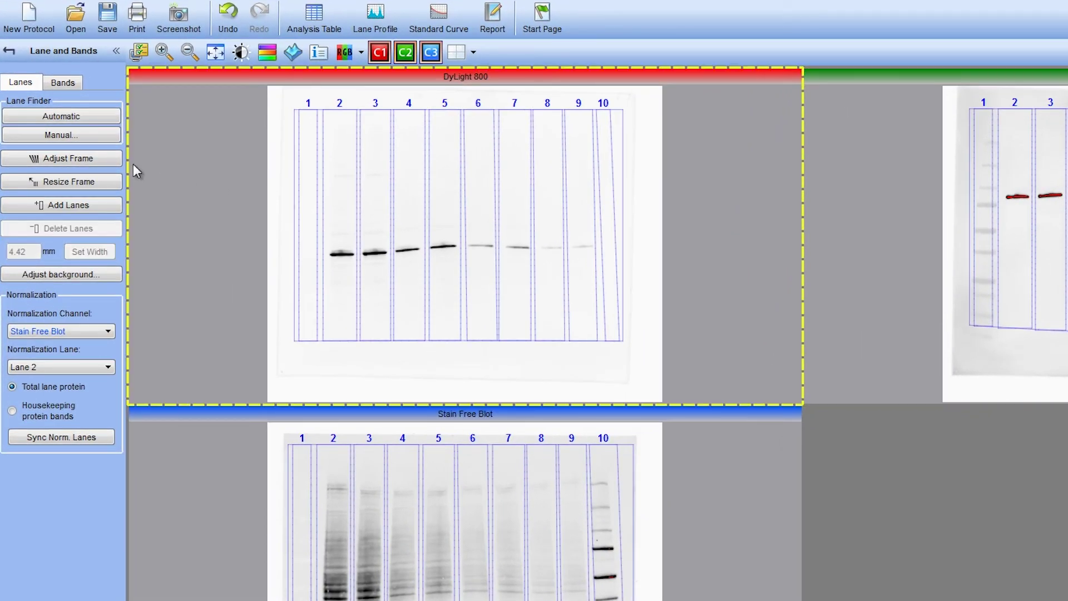
{"action": "left_click", "coordinate": [67, 83]}
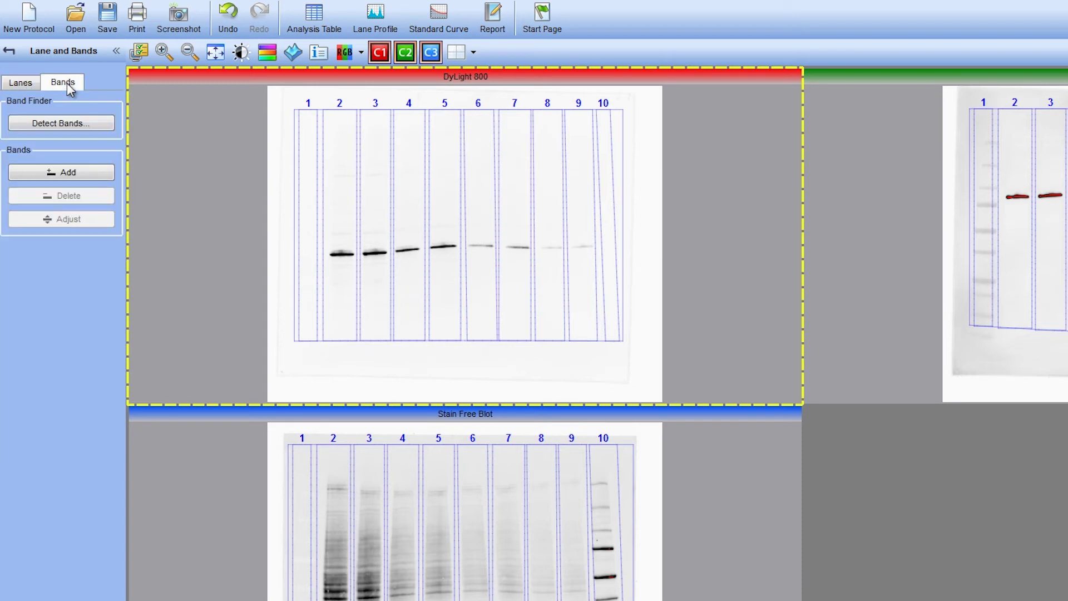
{"action": "left_click", "coordinate": [66, 128]}
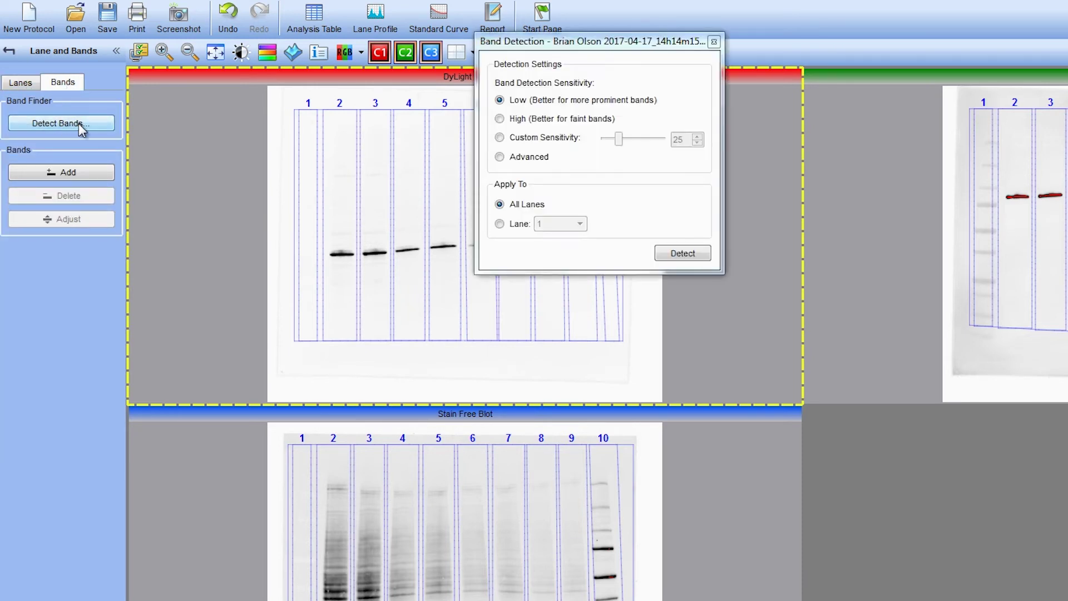
{"action": "left_click", "coordinate": [680, 255]}
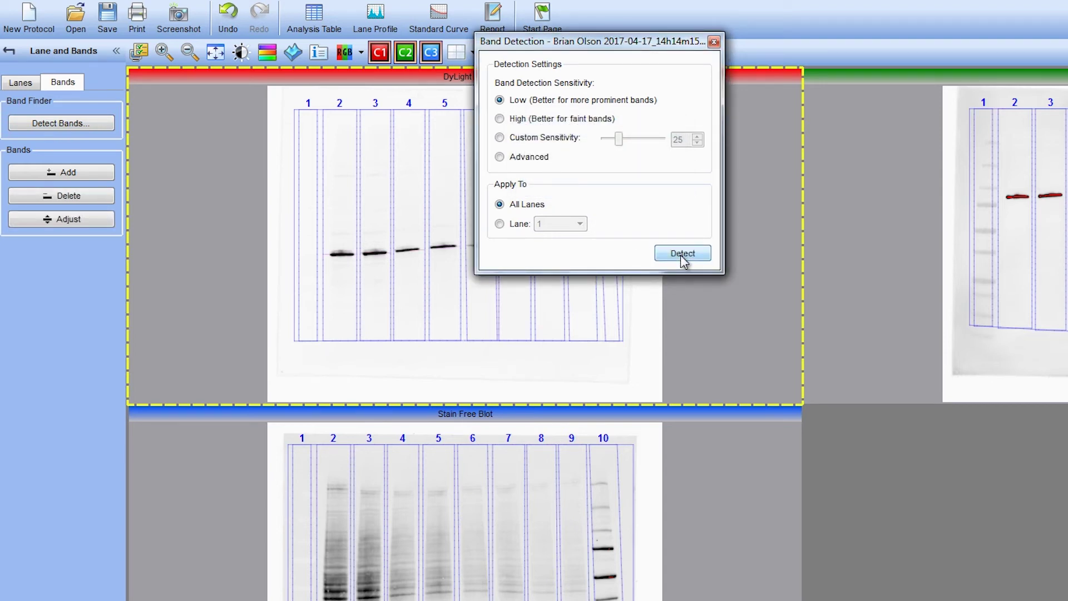
{"action": "left_click", "coordinate": [713, 44]}
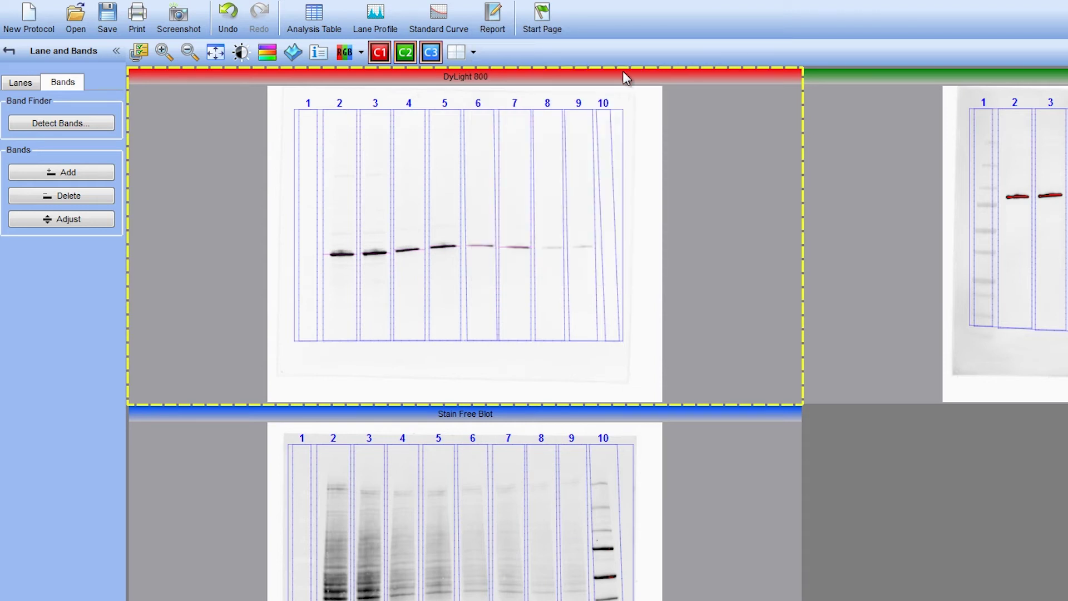
{"action": "left_click", "coordinate": [73, 177]}
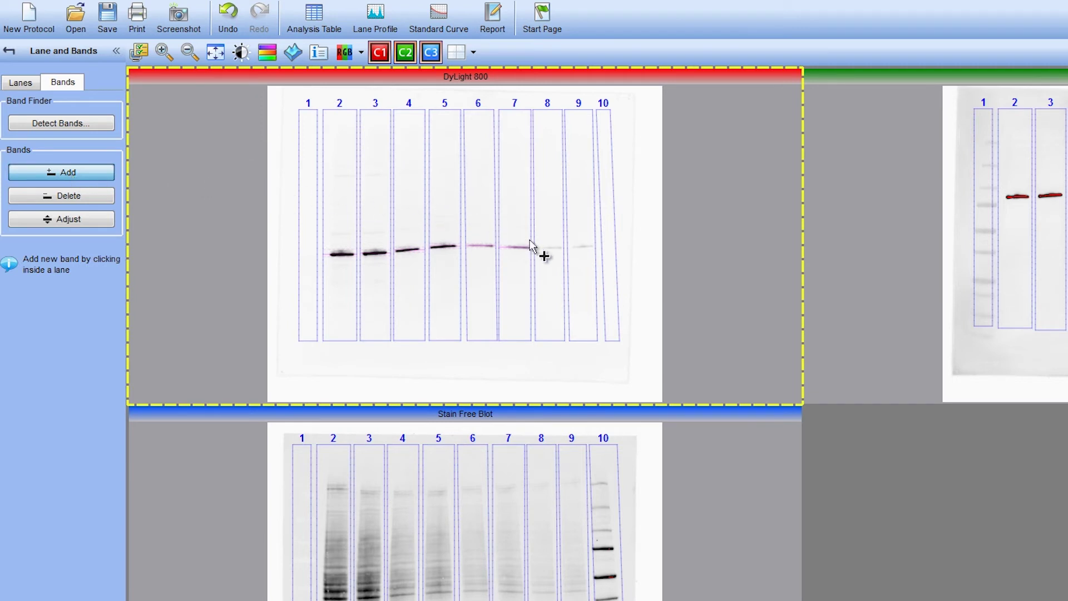
{"action": "left_click", "coordinate": [549, 249]}
{"action": "left_click", "coordinate": [375, 31]}
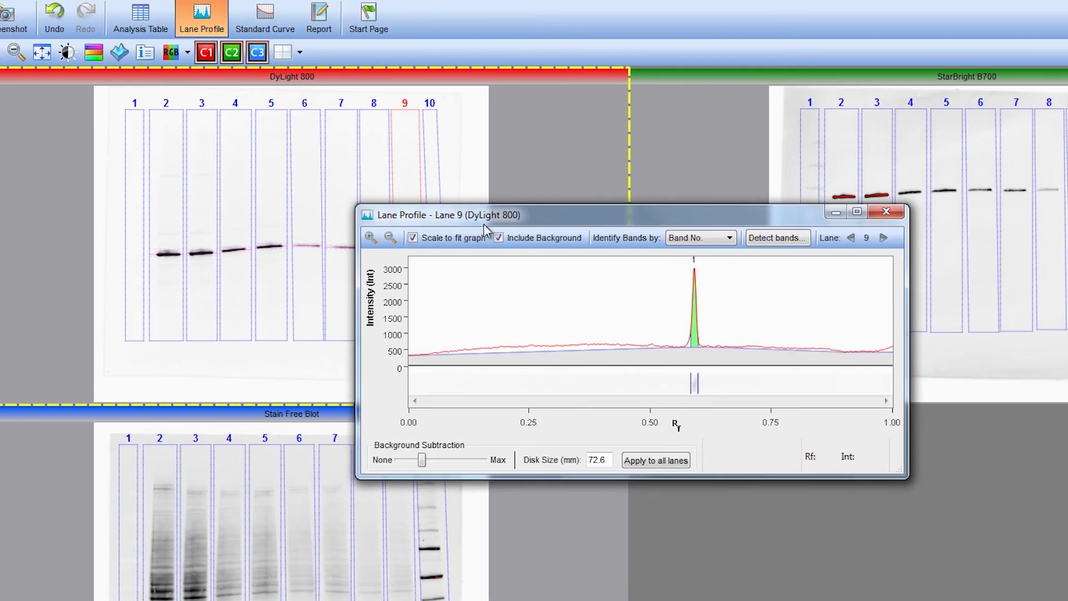
{"action": "left_click", "coordinate": [851, 238]}
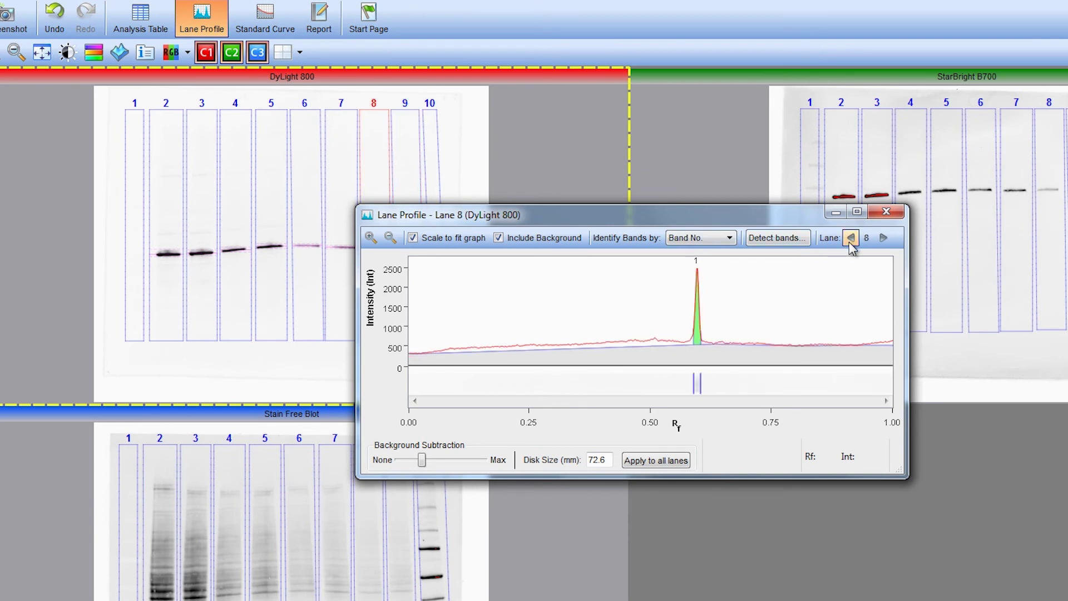
{"action": "left_click", "coordinate": [851, 238]}
{"action": "left_click", "coordinate": [851, 238]}
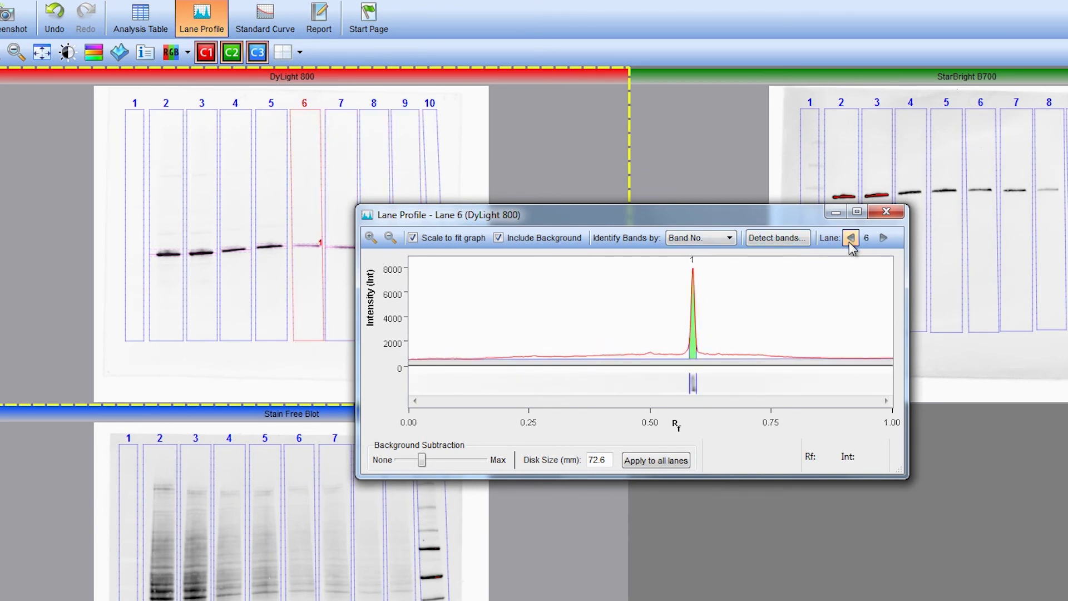
{"action": "left_click", "coordinate": [851, 238]}
{"action": "left_click", "coordinate": [851, 238]}
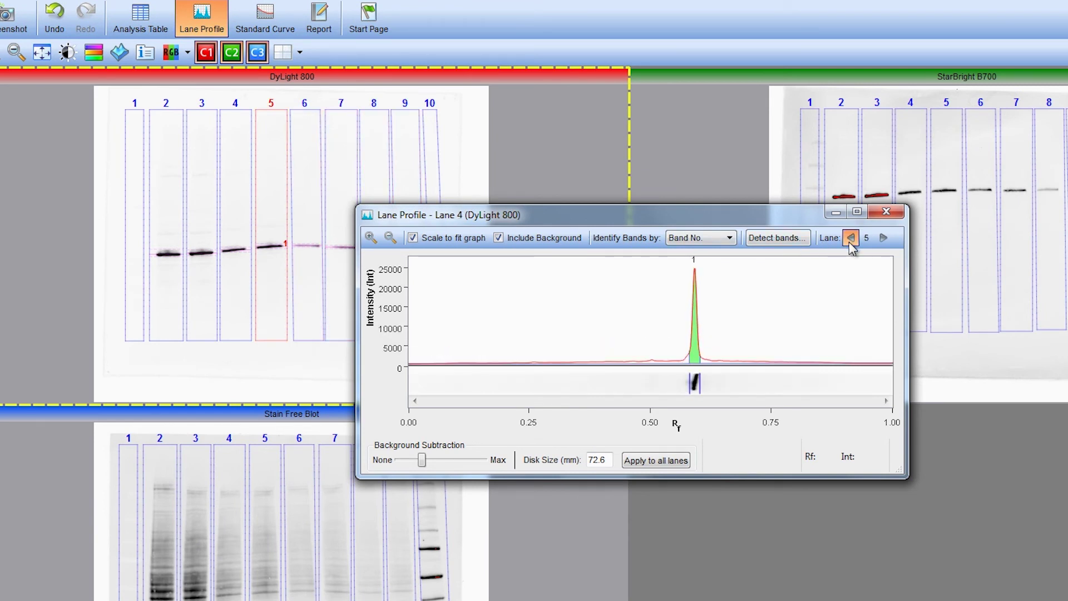
{"action": "left_click", "coordinate": [850, 238]}
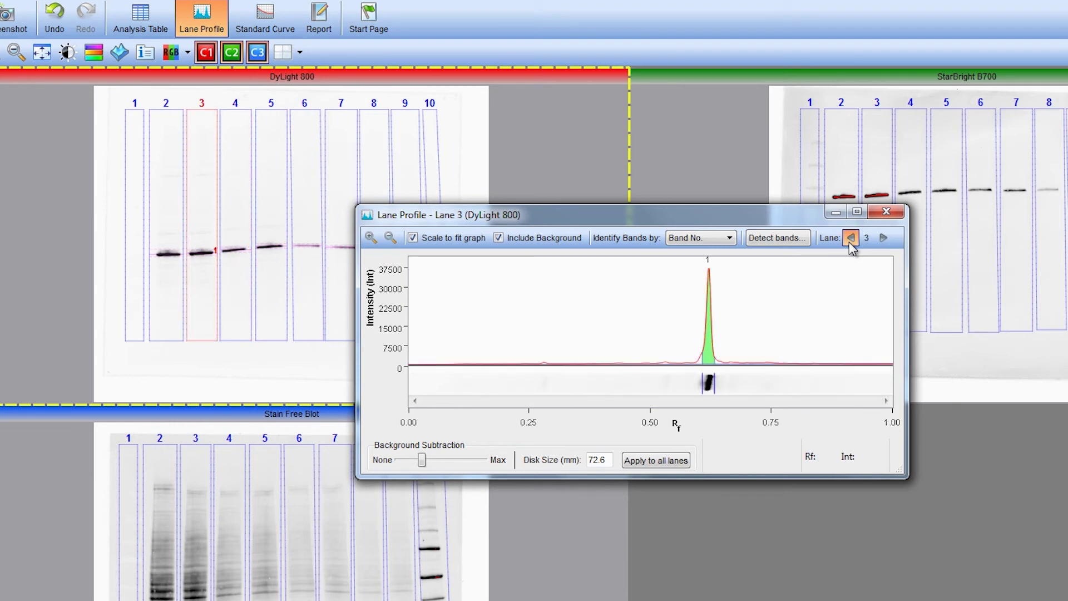
{"action": "left_click", "coordinate": [851, 238]}
{"action": "left_click", "coordinate": [850, 238]}
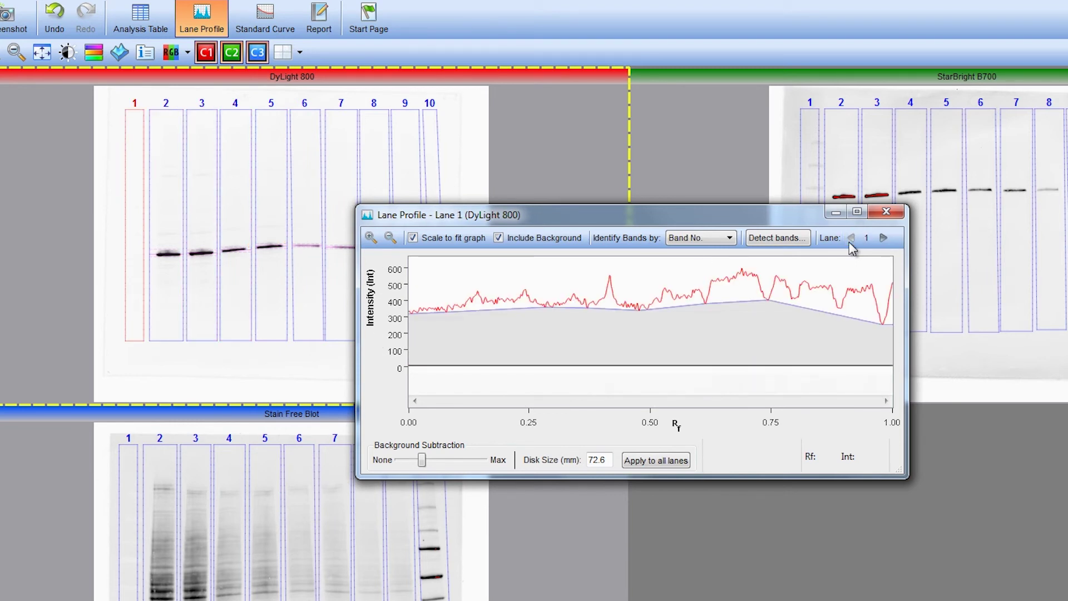
{"action": "left_click", "coordinate": [884, 239]}
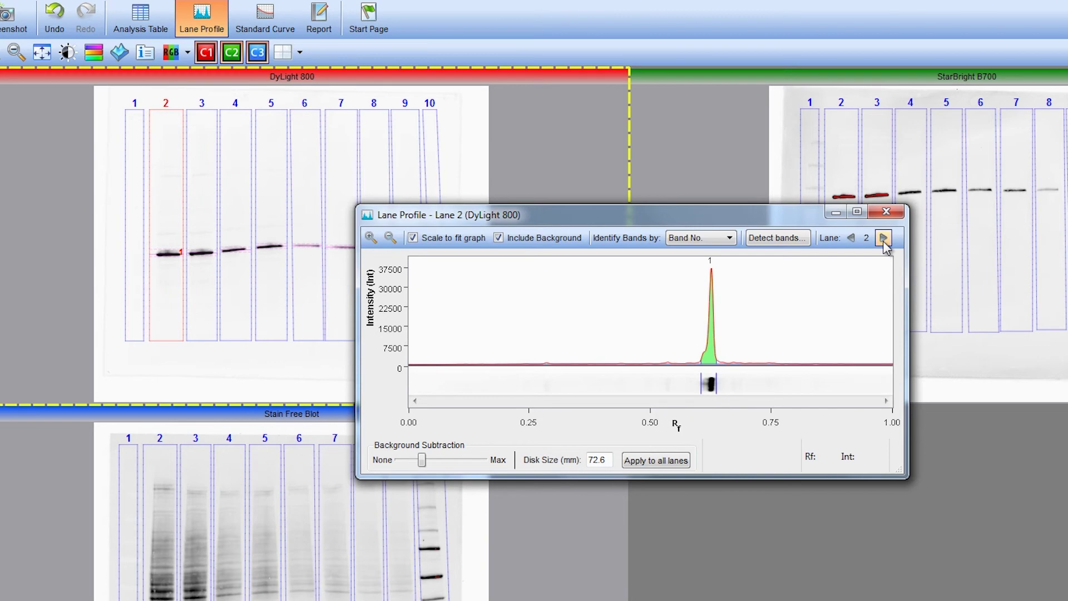
{"action": "left_click", "coordinate": [886, 211]}
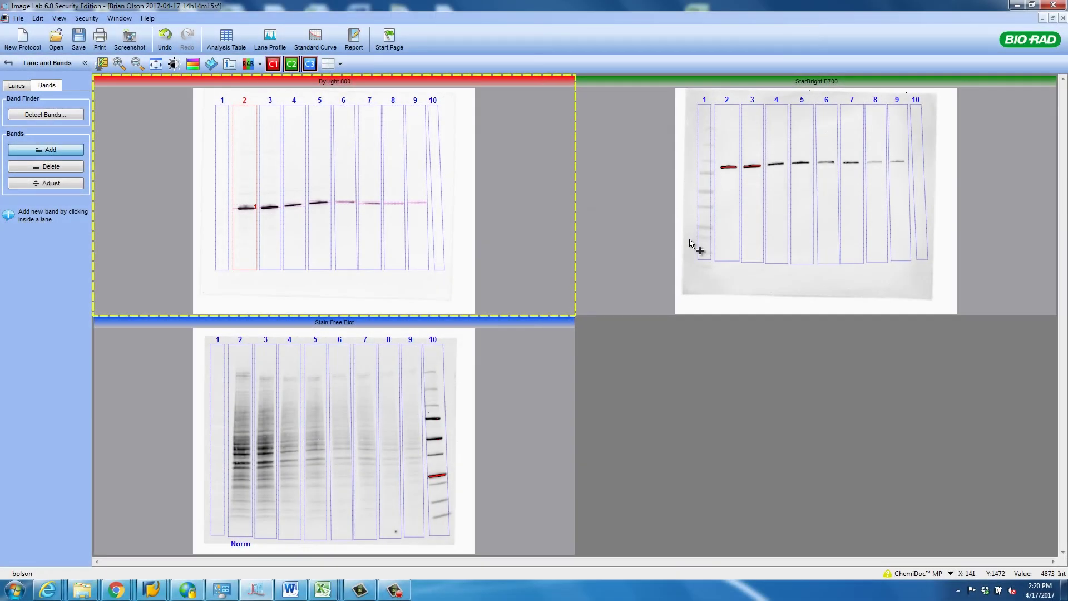
Run Low-sensitivity, All Lanes band detection on the StarBright B700 image.
{"action": "left_click", "coordinate": [690, 240]}
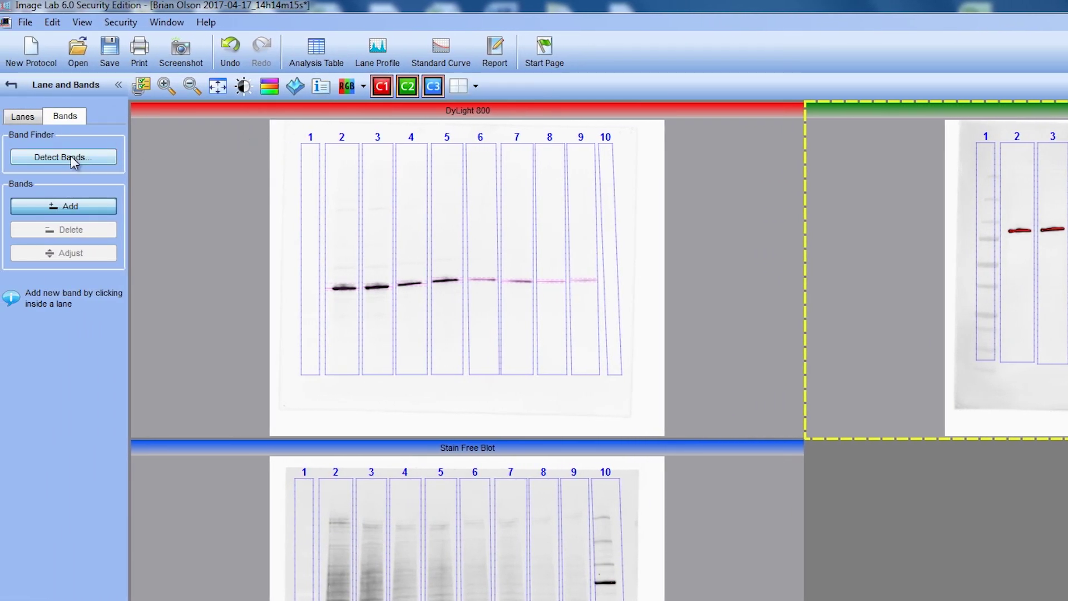
{"action": "left_click", "coordinate": [71, 157]}
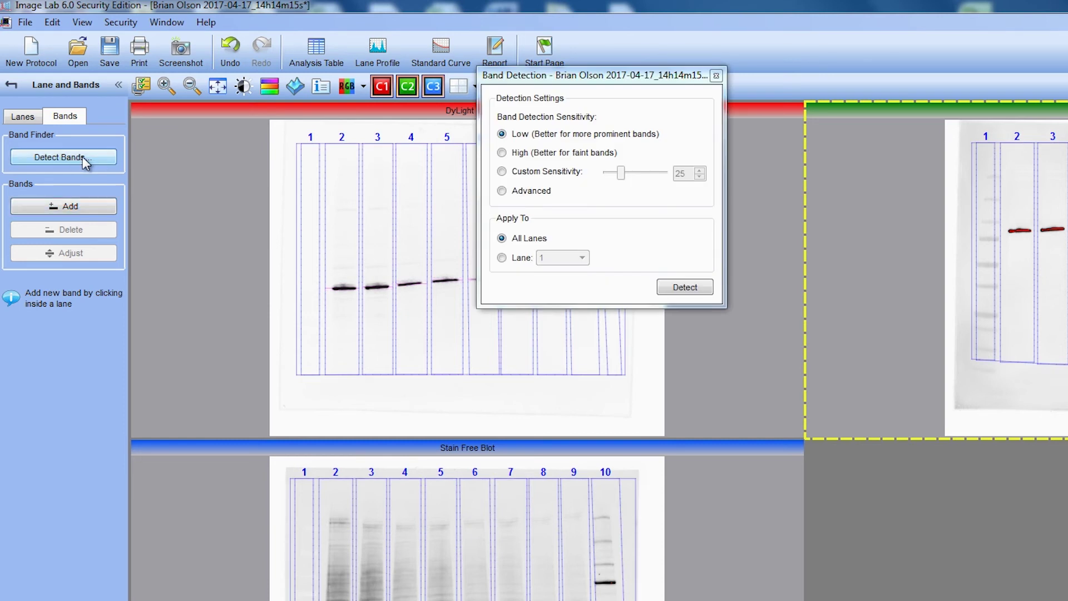
{"action": "left_click", "coordinate": [686, 287]}
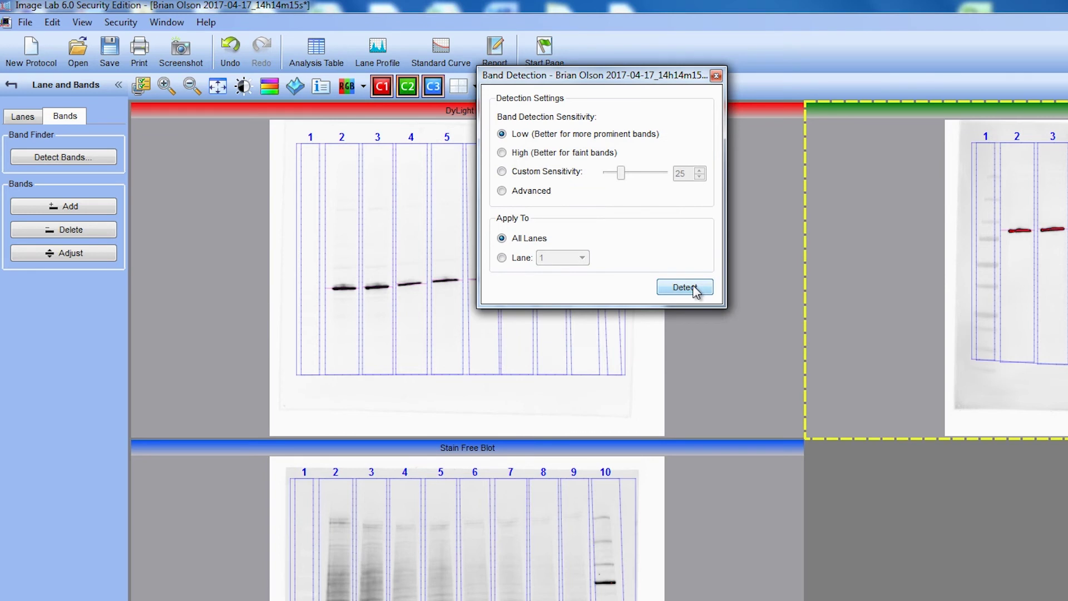
{"action": "left_click", "coordinate": [716, 75]}
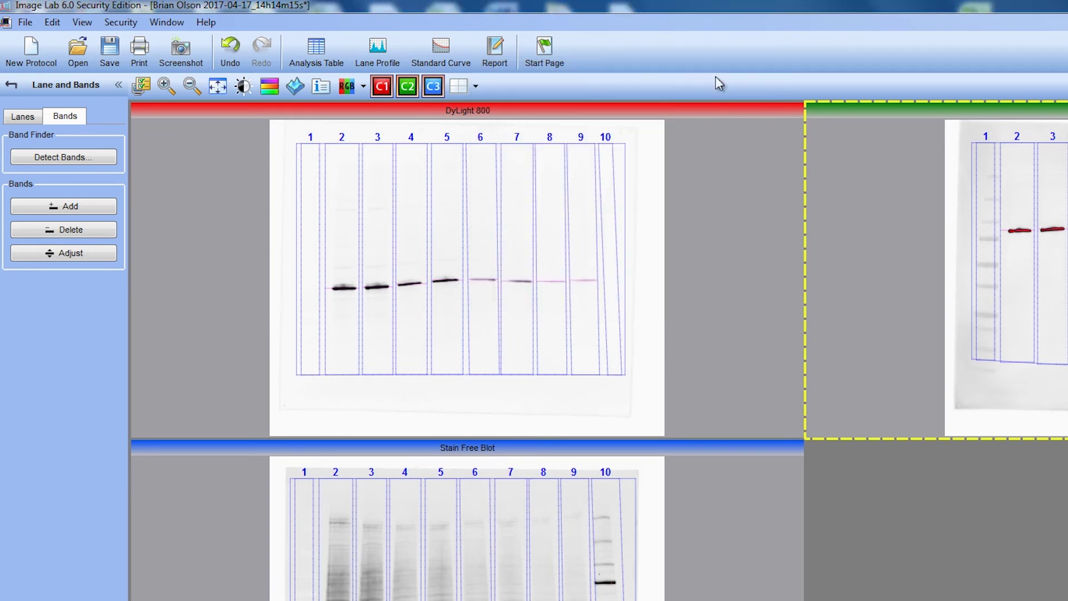
Re-create the lane 2 StarBright B700 band at its profile peak and shift its left boundary.
{"action": "left_click", "coordinate": [371, 59]}
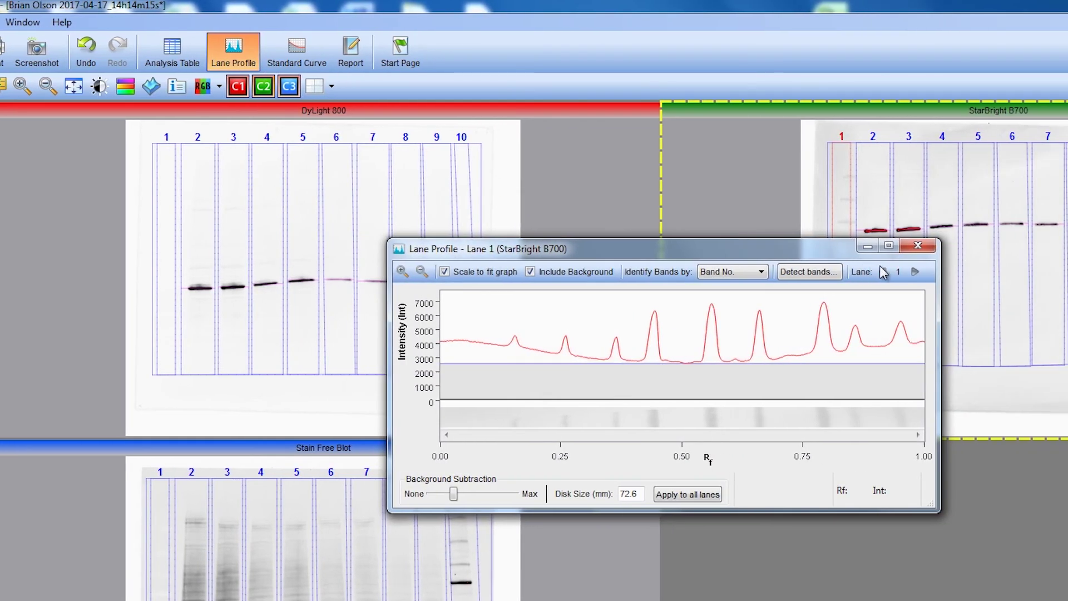
{"action": "left_click", "coordinate": [931, 272]}
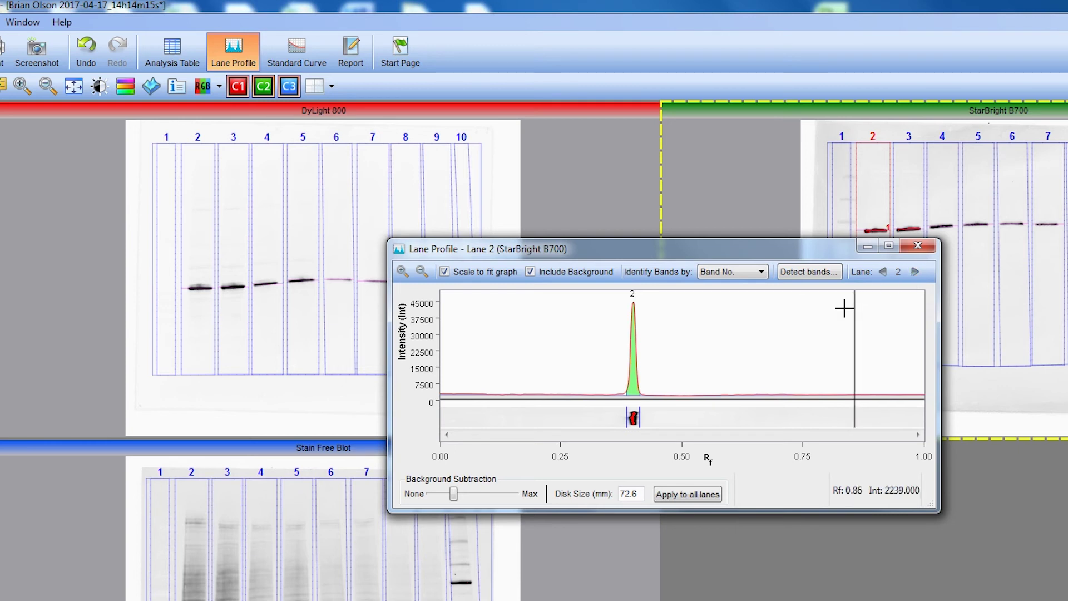
{"action": "left_click", "coordinate": [635, 416]}
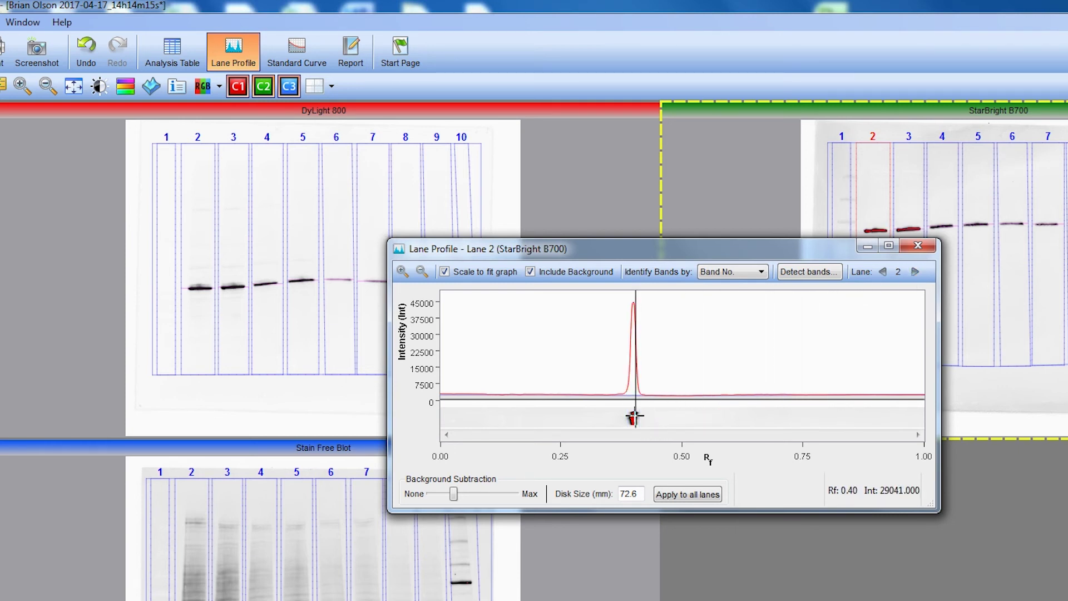
{"action": "left_click", "coordinate": [635, 416]}
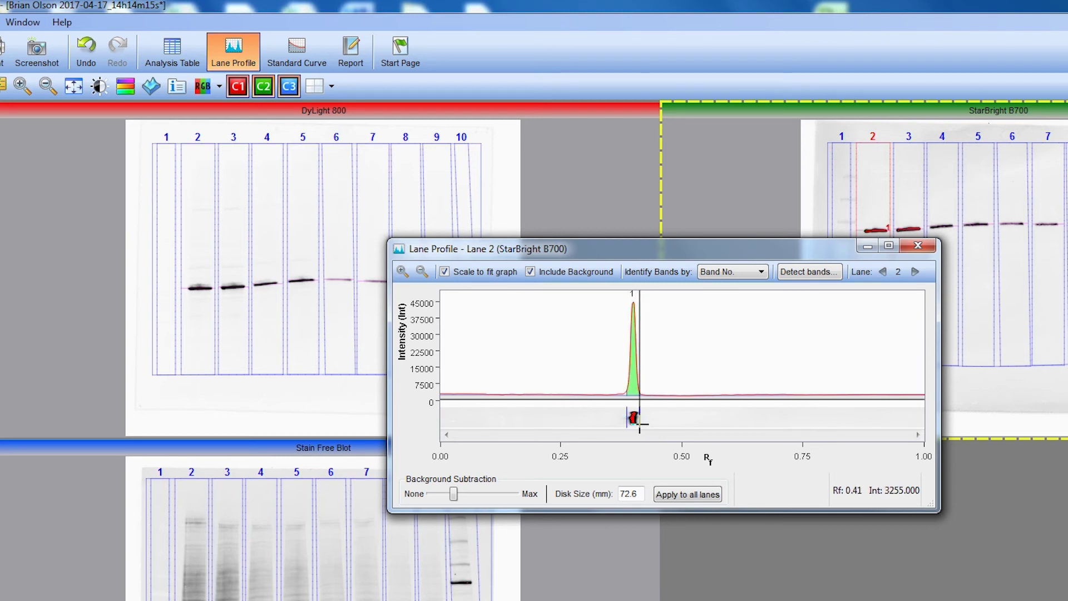
{"action": "left_click_drag", "start_coordinate": [624, 415], "coordinate": [628, 397]}
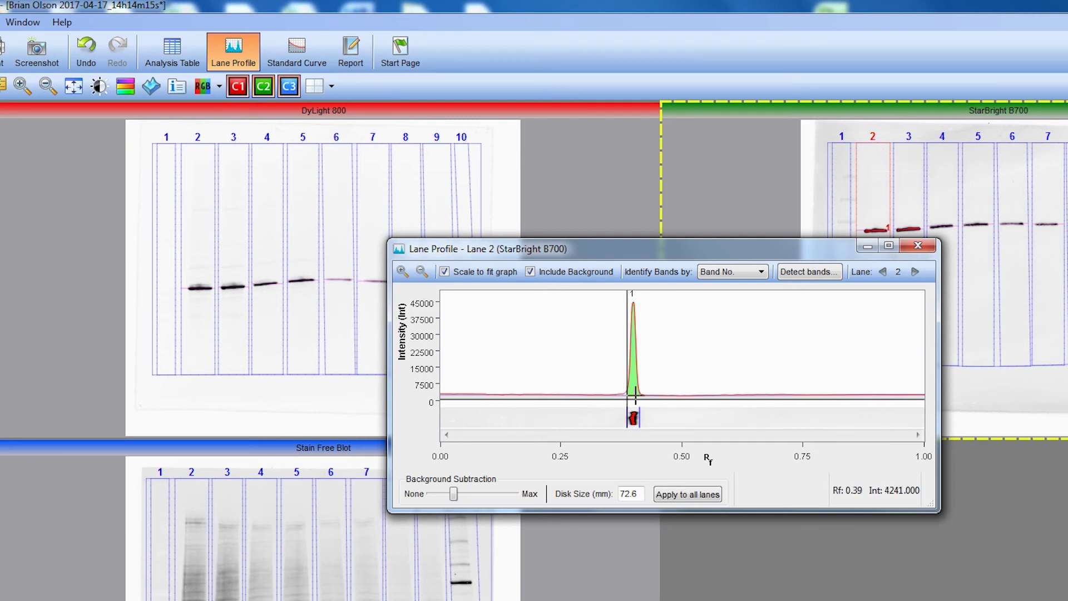
Review the profiles of lanes 3 through 9, then close the lane profile window.
{"action": "left_click", "coordinate": [913, 273]}
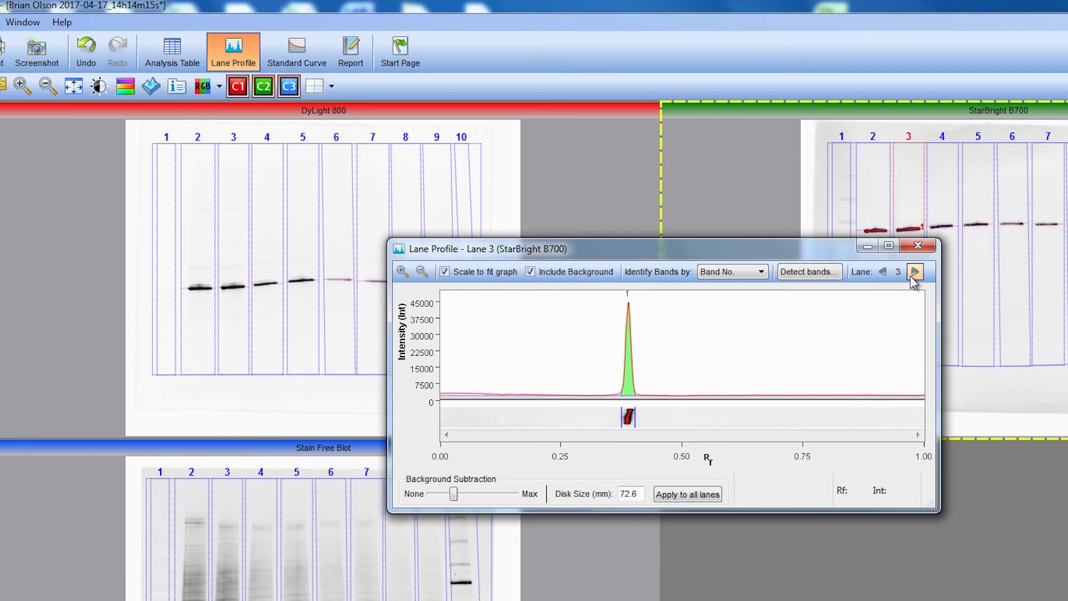
{"action": "left_click", "coordinate": [913, 272]}
{"action": "left_click", "coordinate": [913, 273]}
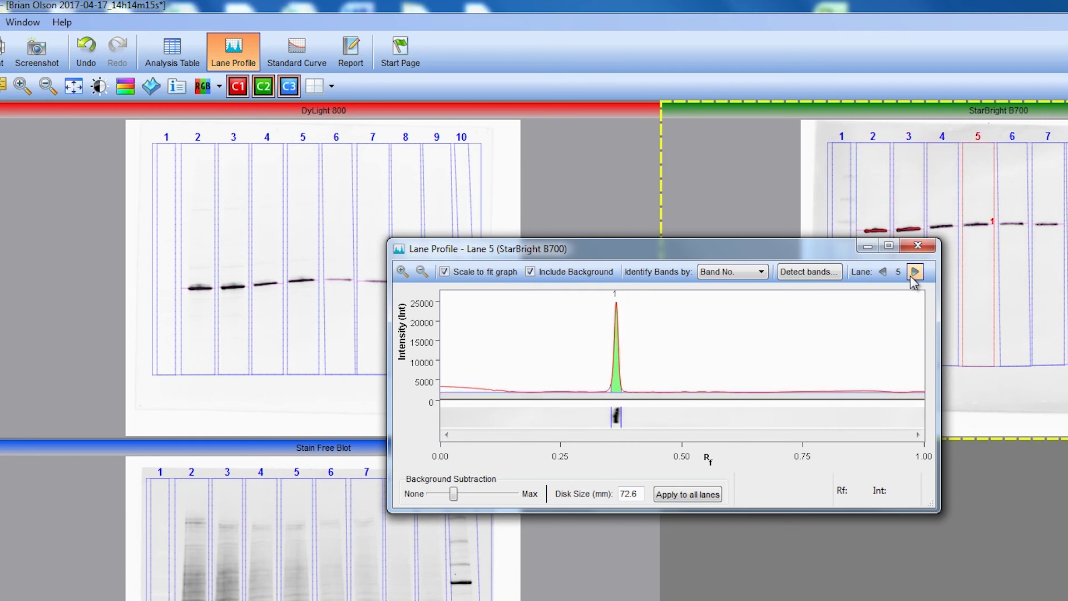
{"action": "left_click", "coordinate": [913, 272]}
{"action": "left_click", "coordinate": [914, 273]}
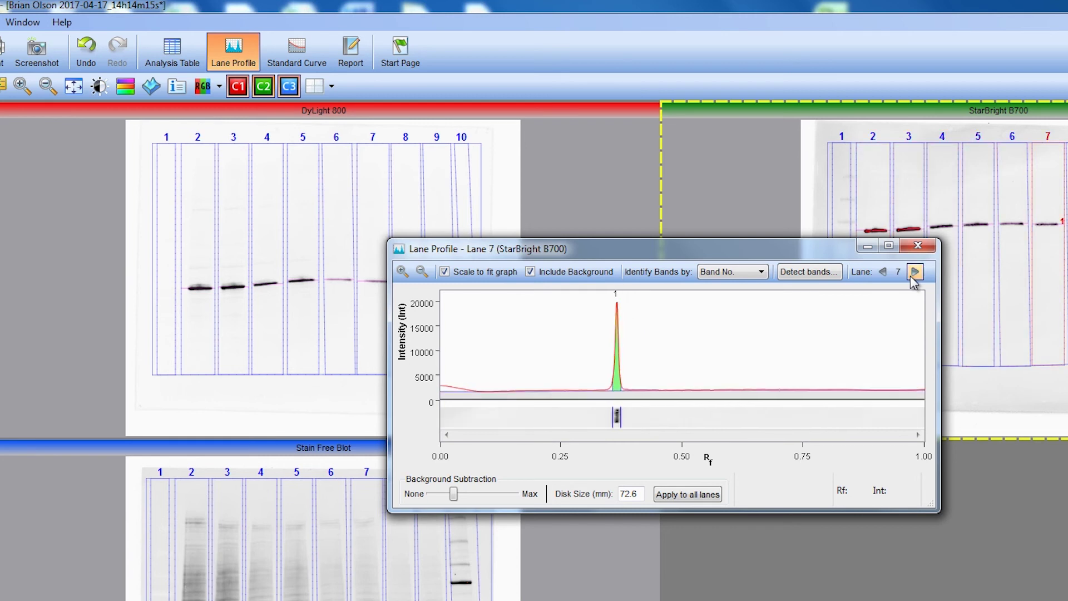
{"action": "left_click", "coordinate": [914, 273]}
{"action": "left_click", "coordinate": [913, 272]}
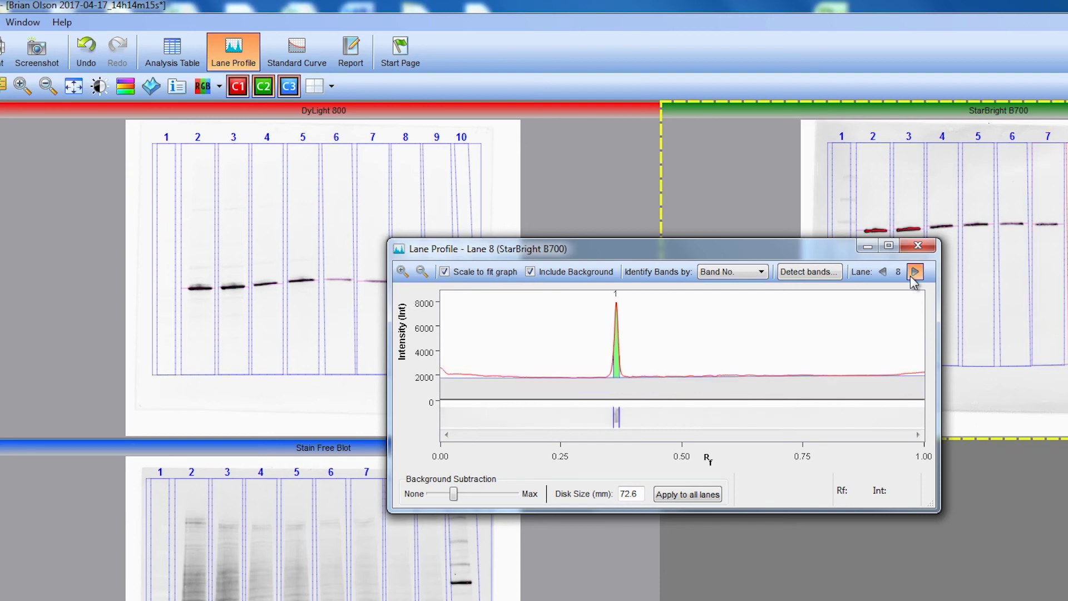
{"action": "left_click", "coordinate": [918, 245]}
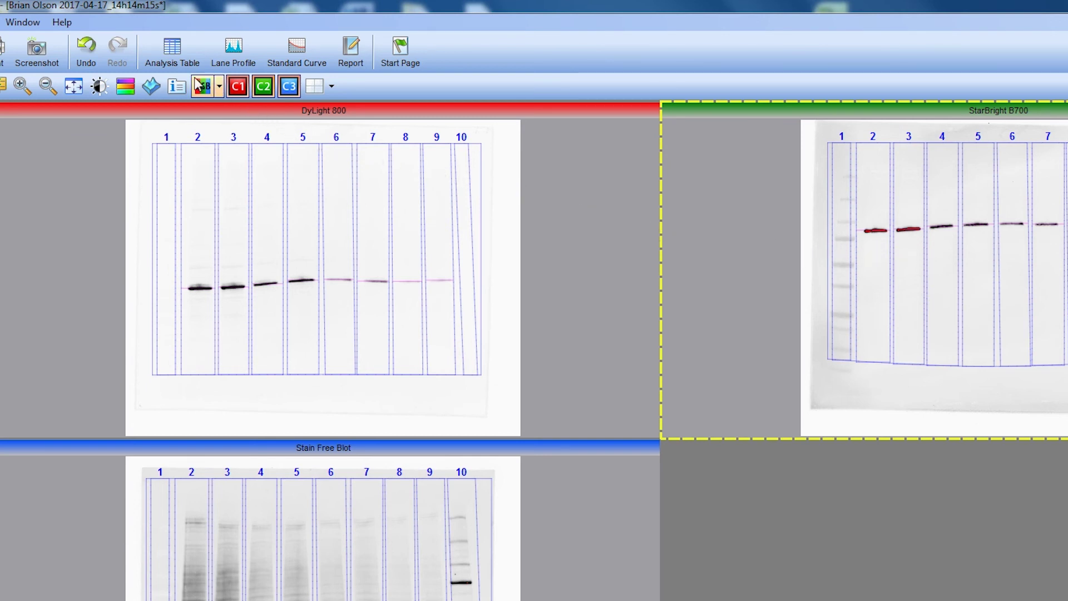
Display the Lane and Band Table with band volumes and normalized values below the blots.
{"action": "left_click", "coordinate": [168, 62]}
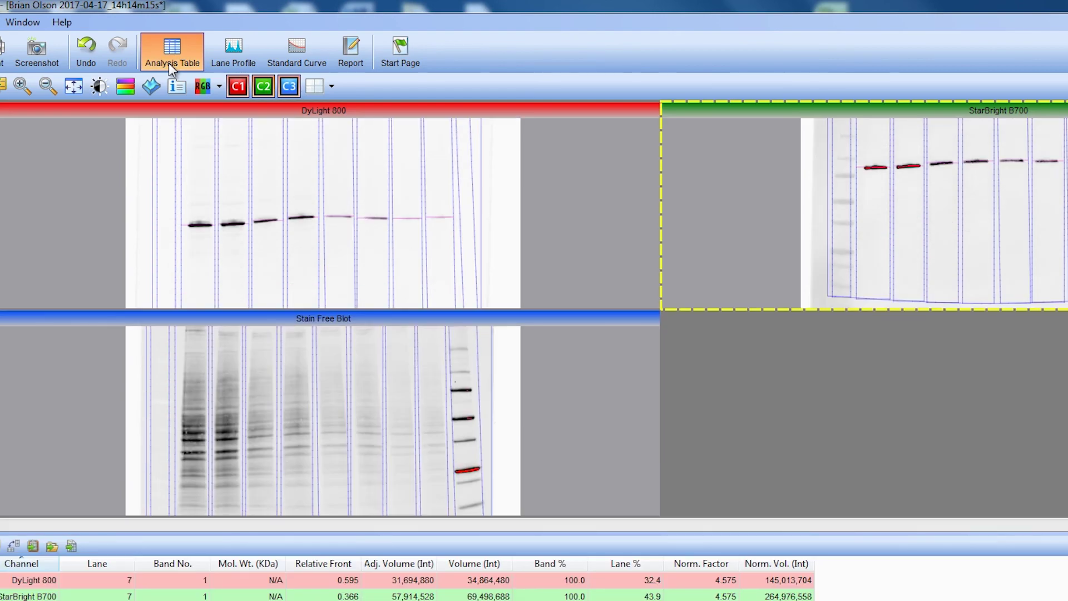